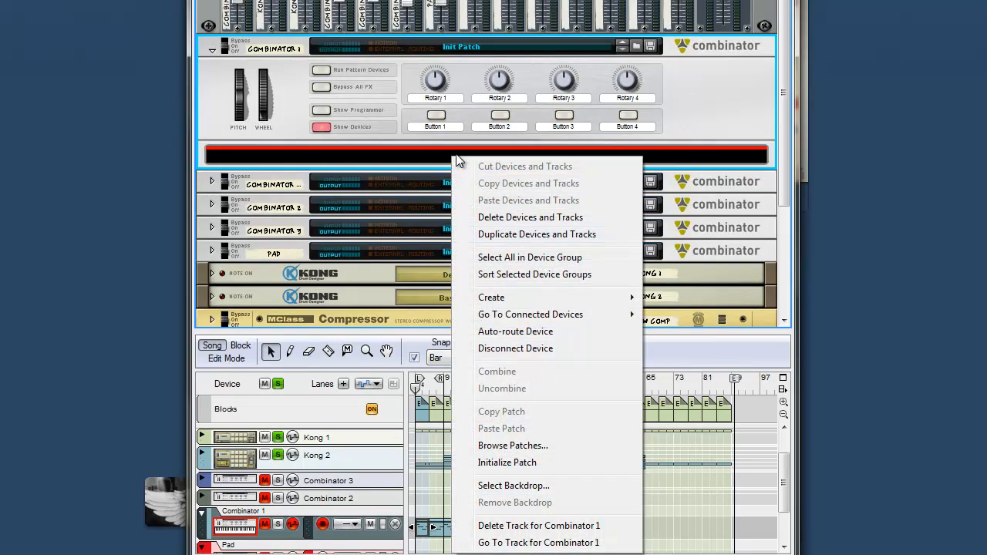
Try adding a SubTractor Analog Synthesizer inside Combinator 1, then undo it.
mouse_move(565, 297)
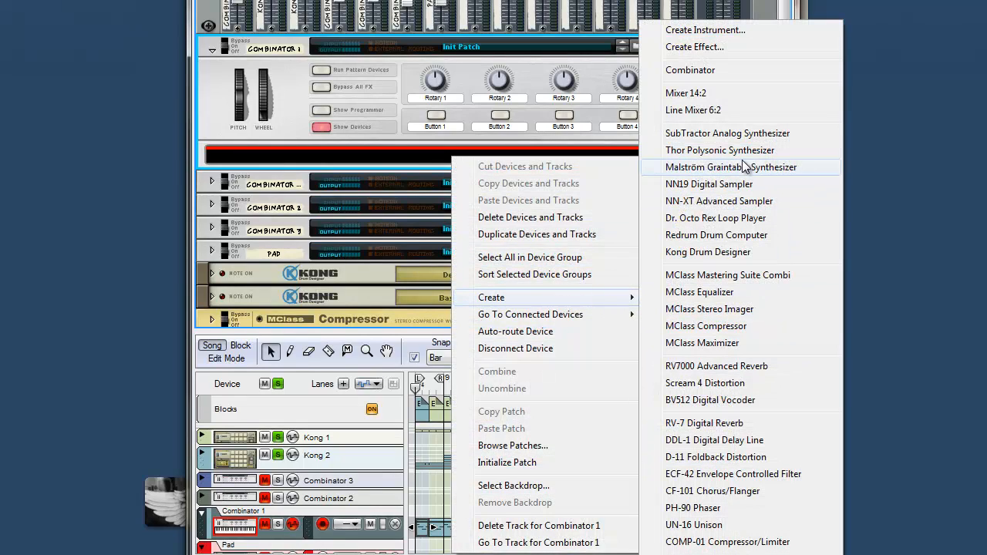
click(740, 132)
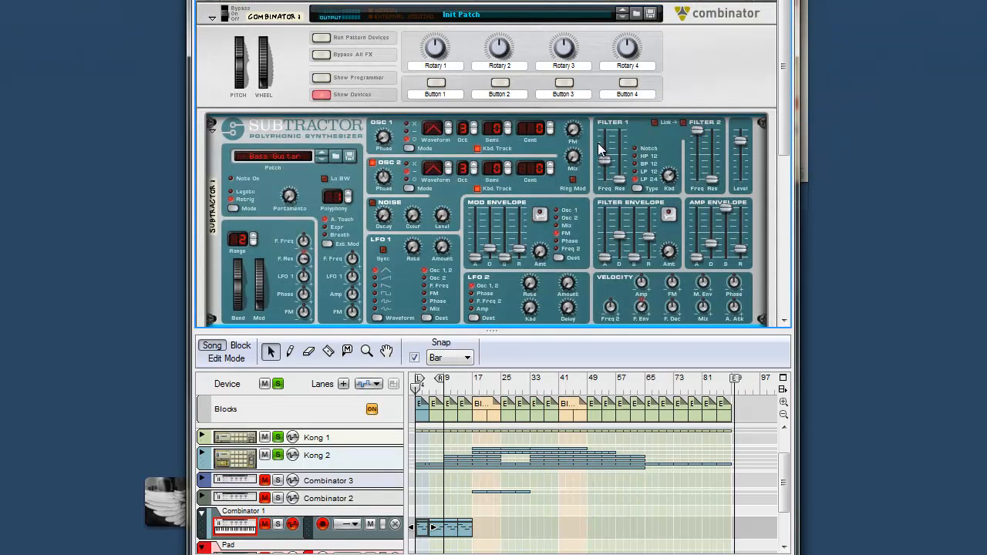
key(ctrl+z)
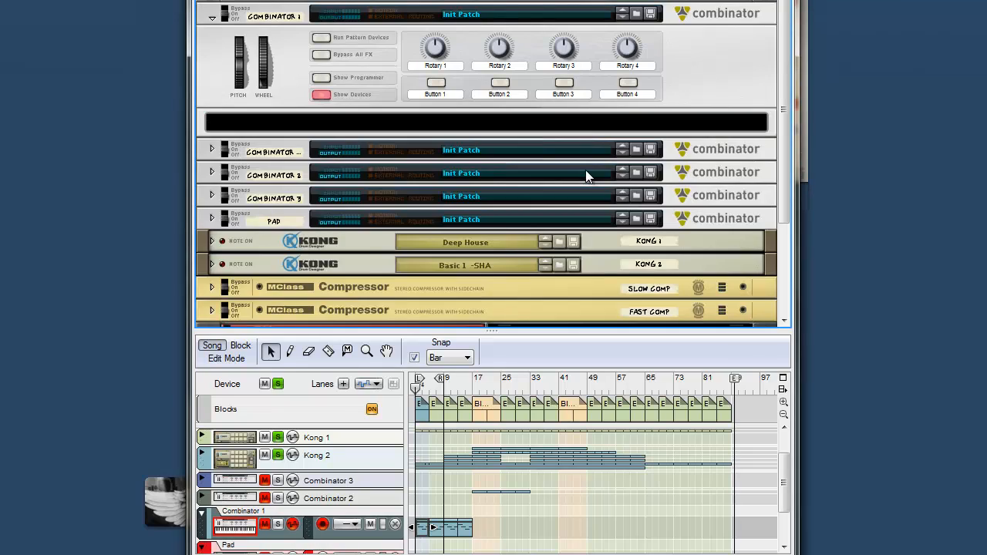
Try adding a Thor Polysonic Synthesizer inside Combinator 1, view its programmer section, and undo the addition.
right_click(586, 116)
mouse_move(757, 254)
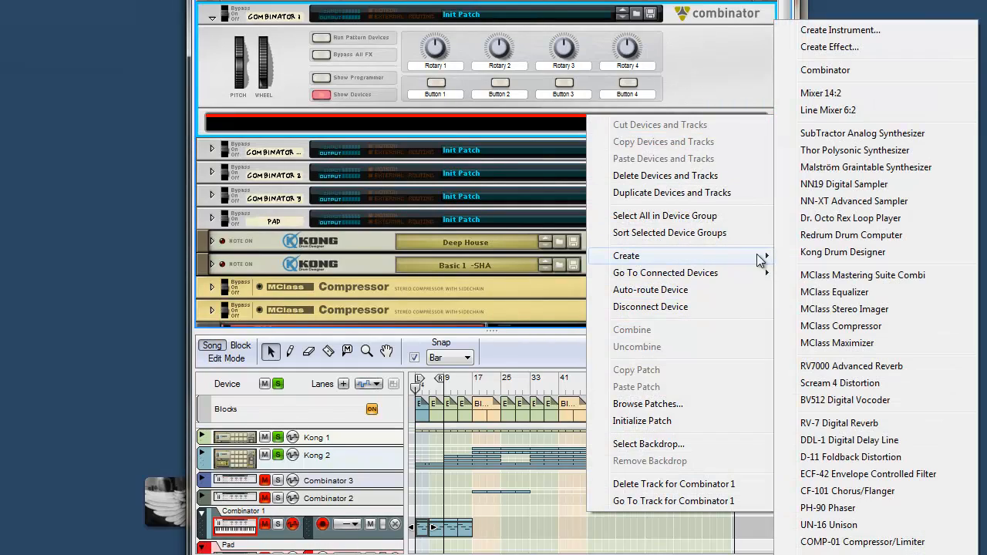
click(833, 151)
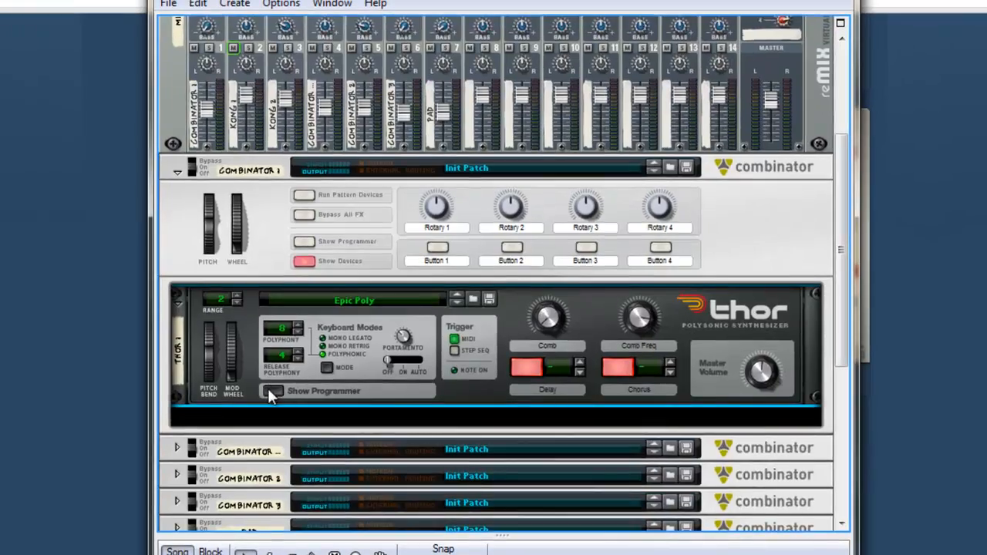
click(272, 371)
scroll(309, 364, down, 5)
scroll(461, 267, up, 1)
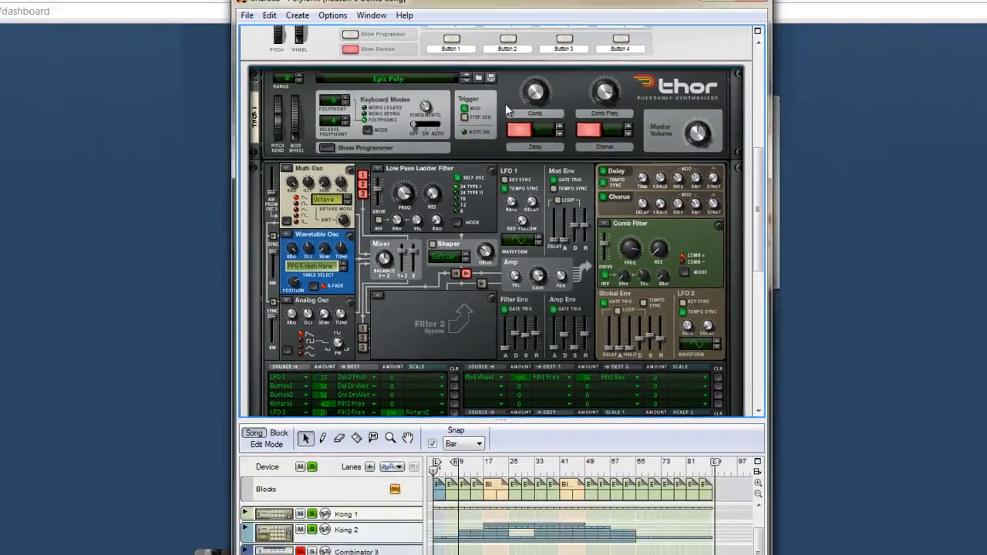
key(ctrl+z)
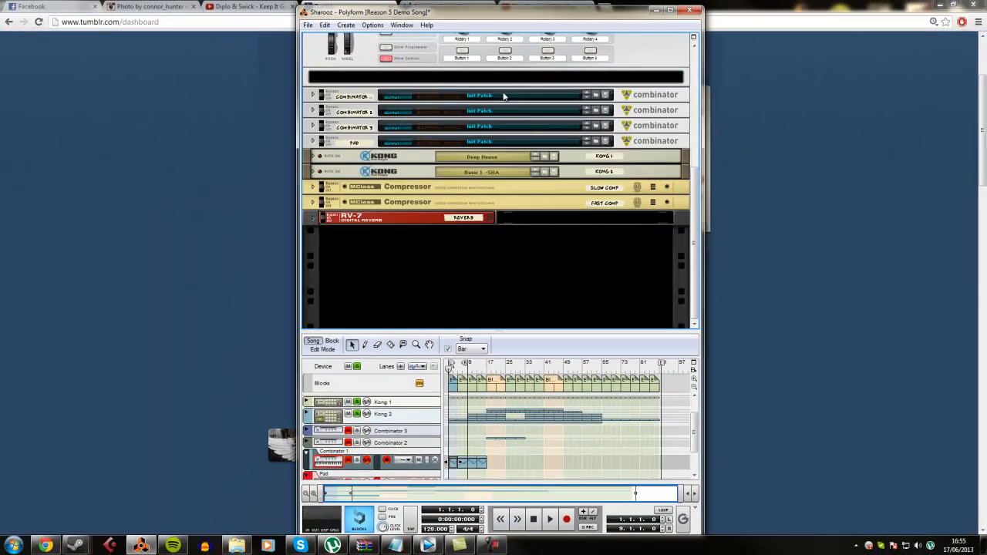
Try adding a Malström Graintable Synthesizer inside Combinator 1 and delete it again.
scroll(480, 104, up, 1)
right_click(485, 102)
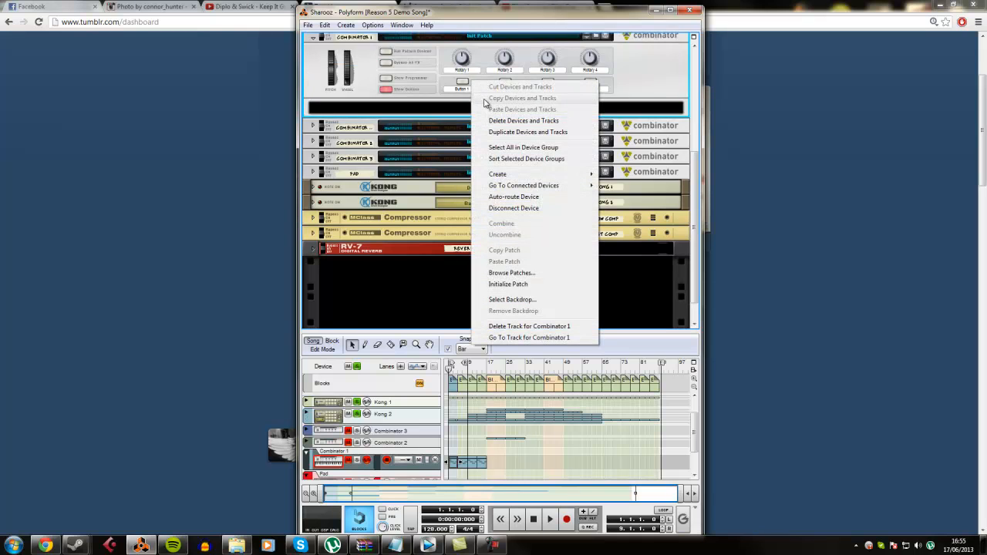
click(440, 110)
right_click(438, 109)
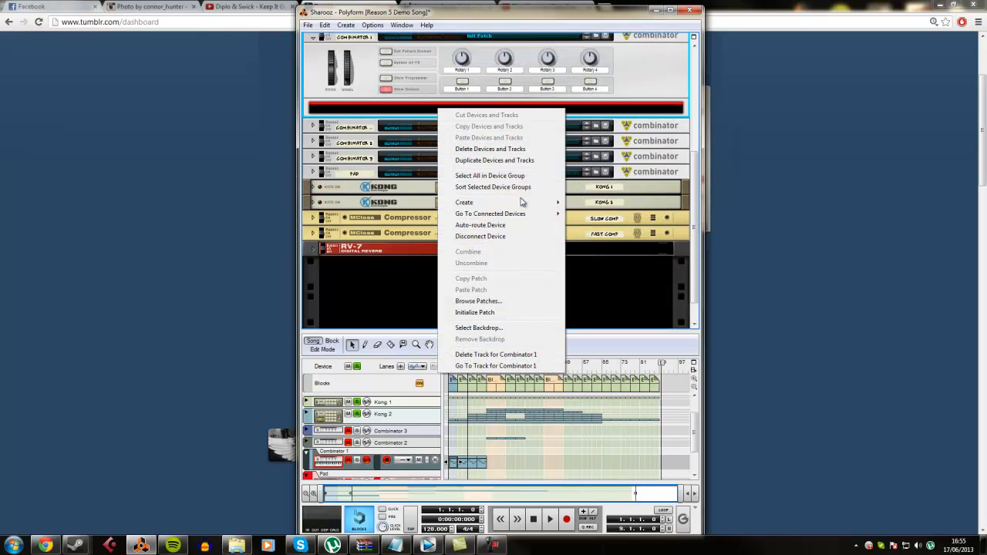
mouse_move(521, 202)
click(614, 224)
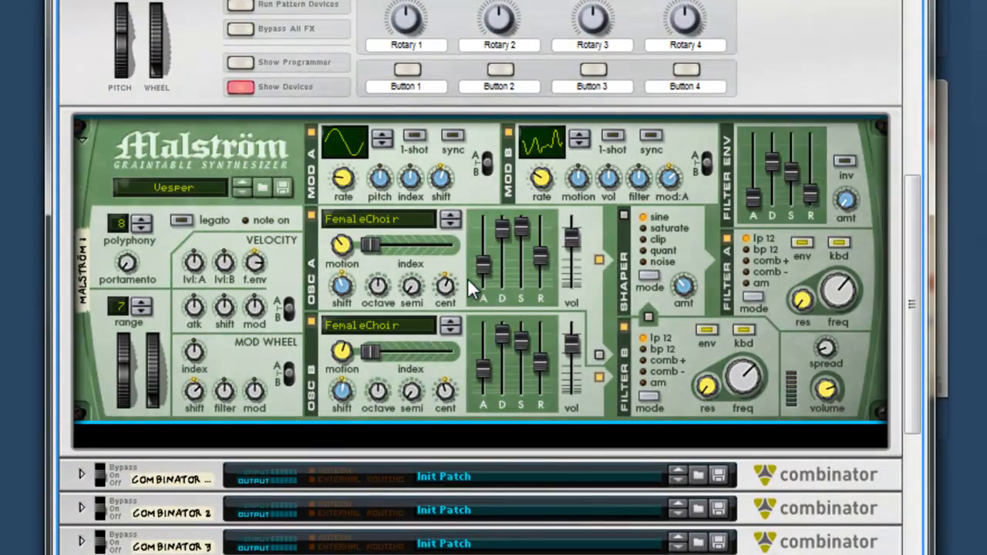
key(Delete)
key(Return)
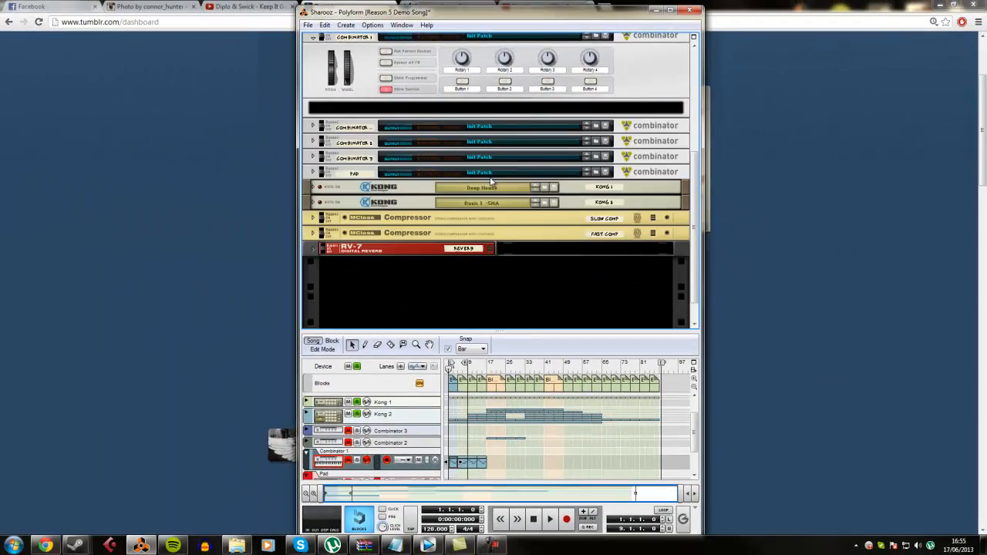
Create a Thor Polysonic Synthesizer inside Combinator 1 and show its programmer section.
right_click(497, 108)
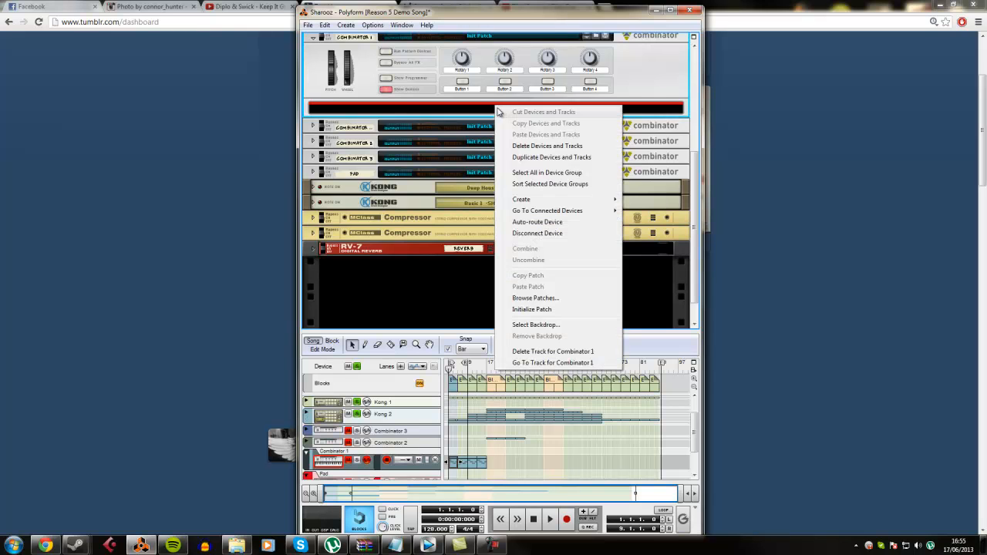
mouse_move(577, 199)
click(637, 206)
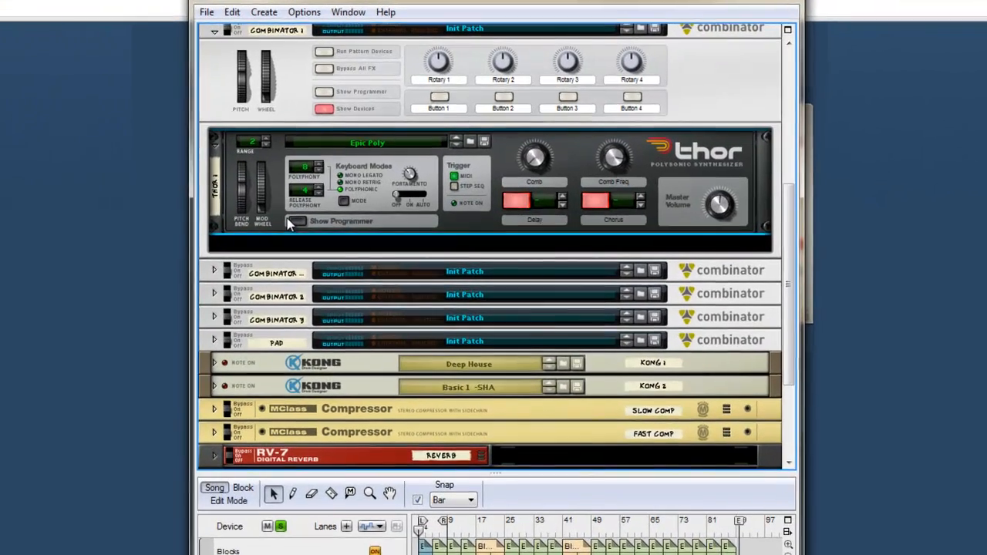
click(295, 223)
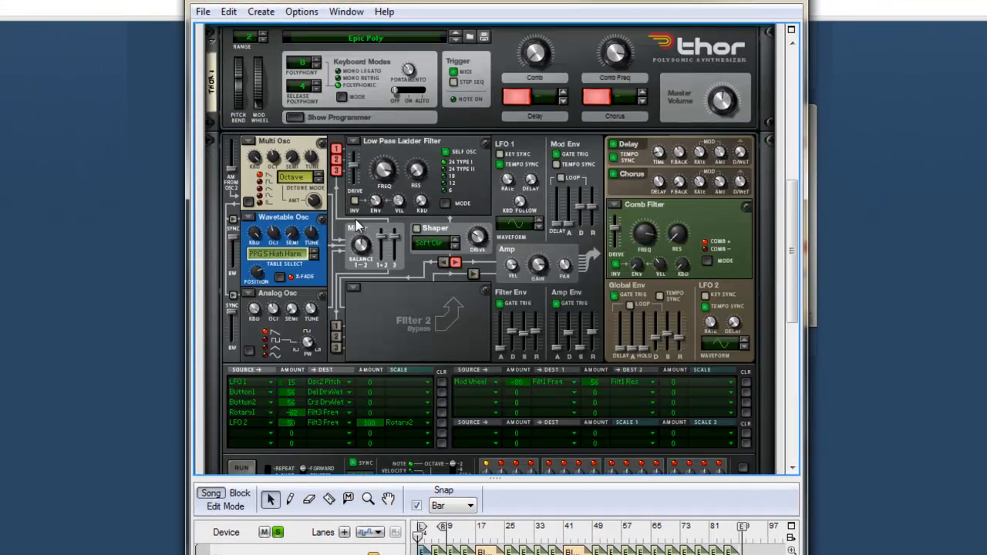
scroll(357, 224, up, 3)
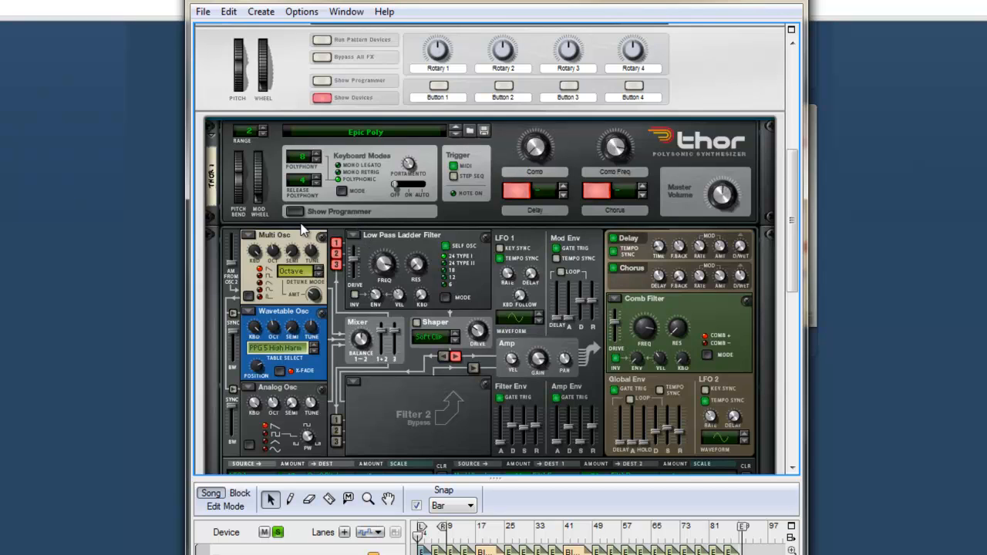
Initialize the Thor synthesizer's patch, leaving its programmer section shown.
right_click(461, 217)
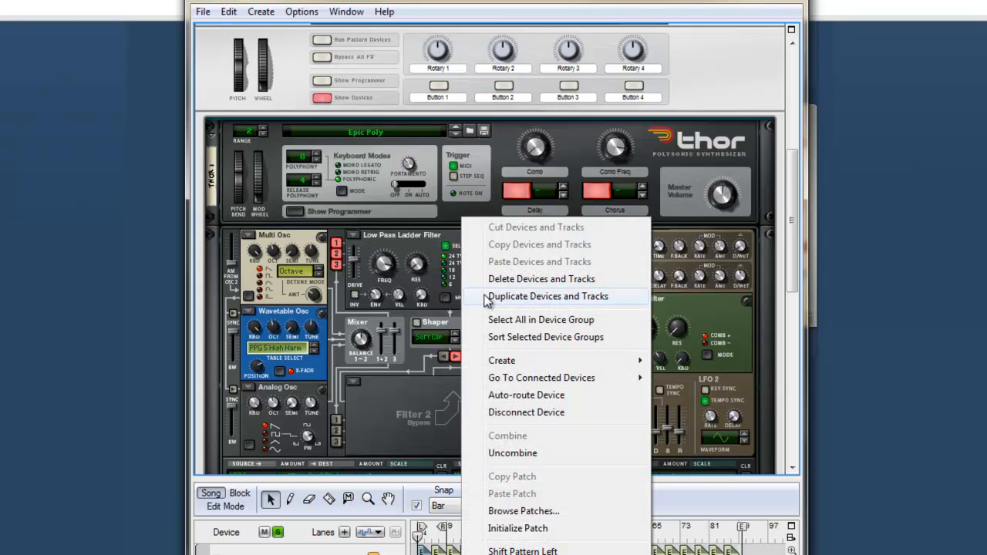
click(514, 531)
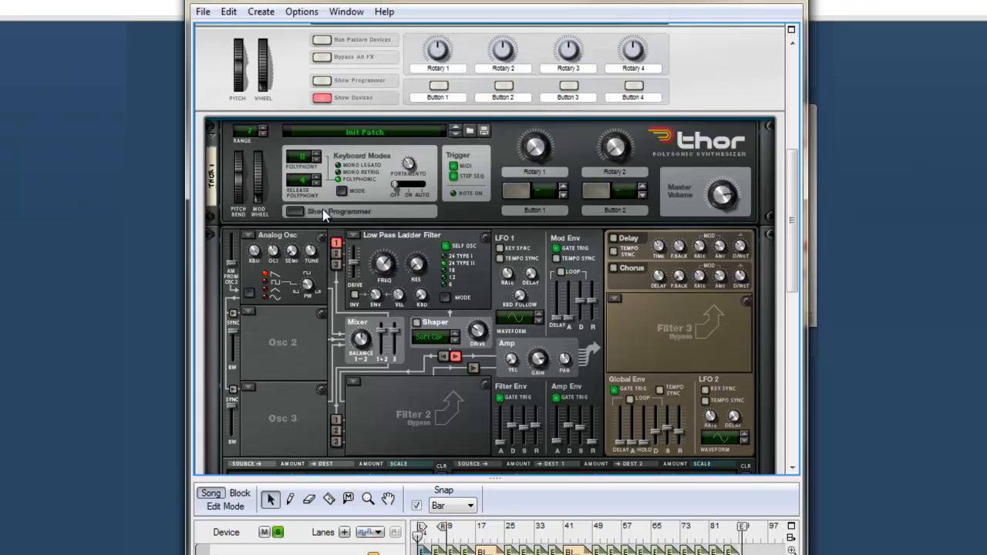
click(327, 210)
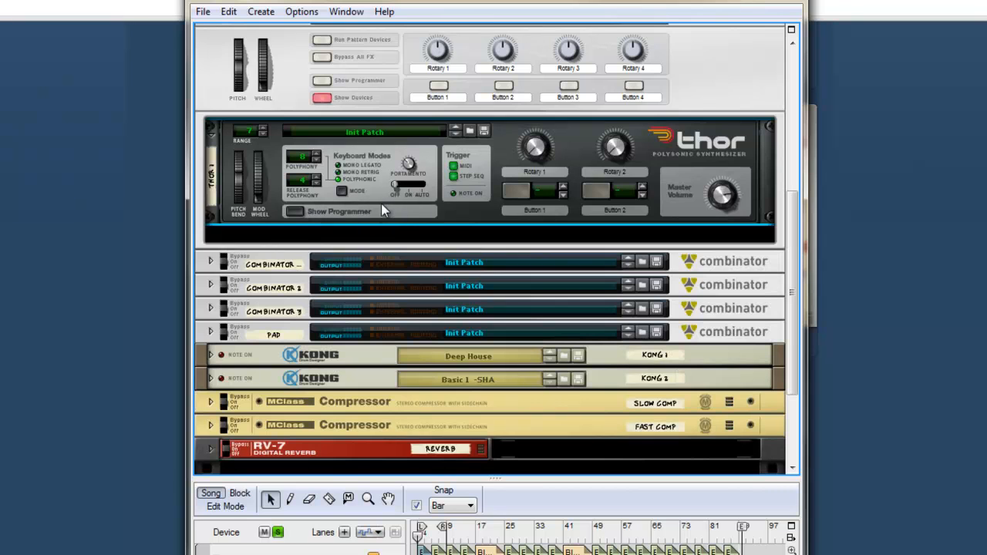
click(299, 212)
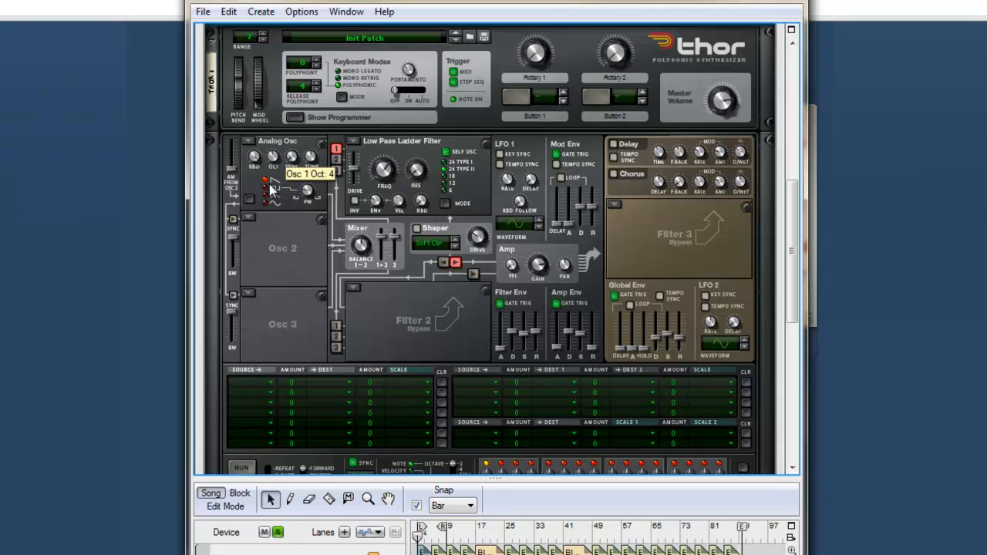
Switch Thor's oscillator 1 to the square (pulse) waveform and set its octave to 3.
click(266, 195)
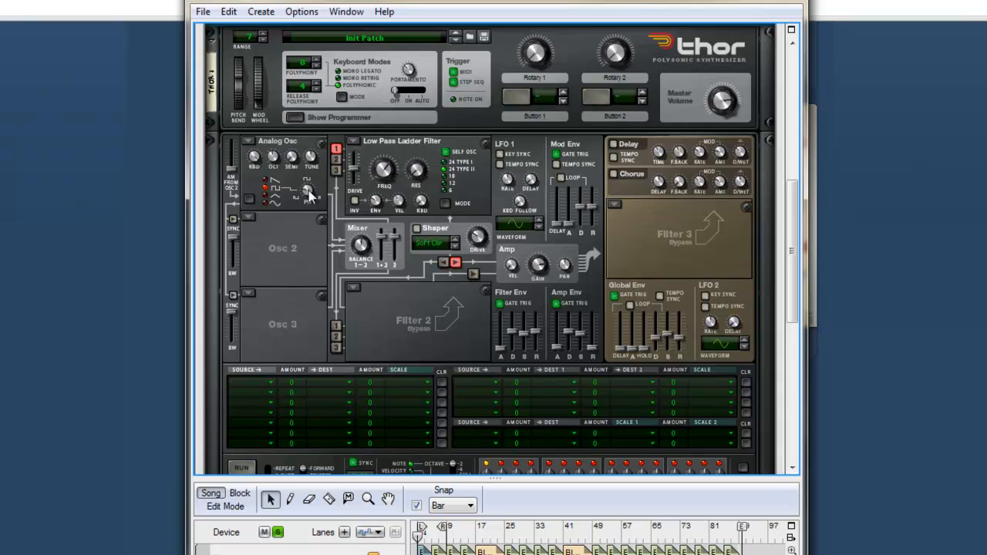
drag(313, 181, 317, 208)
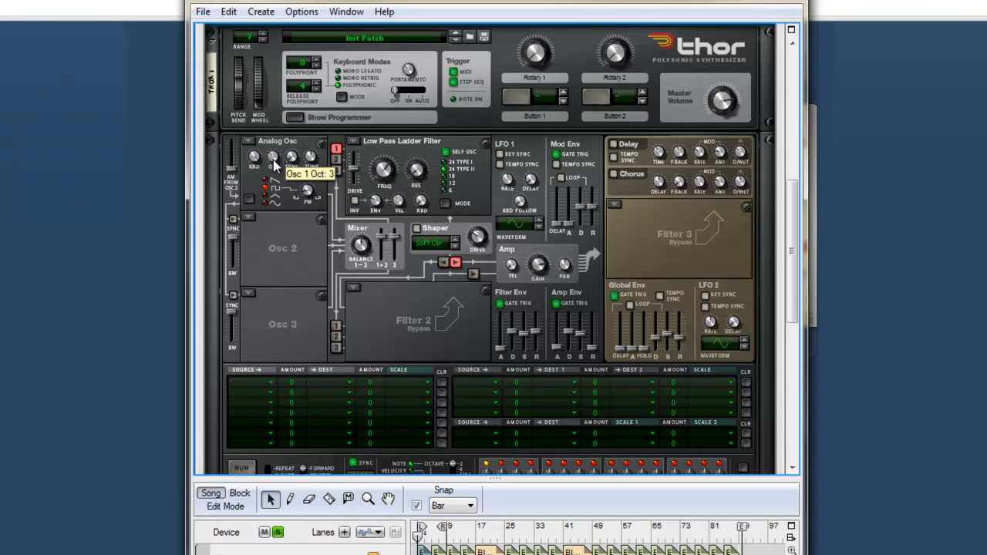
drag(276, 170, 275, 158)
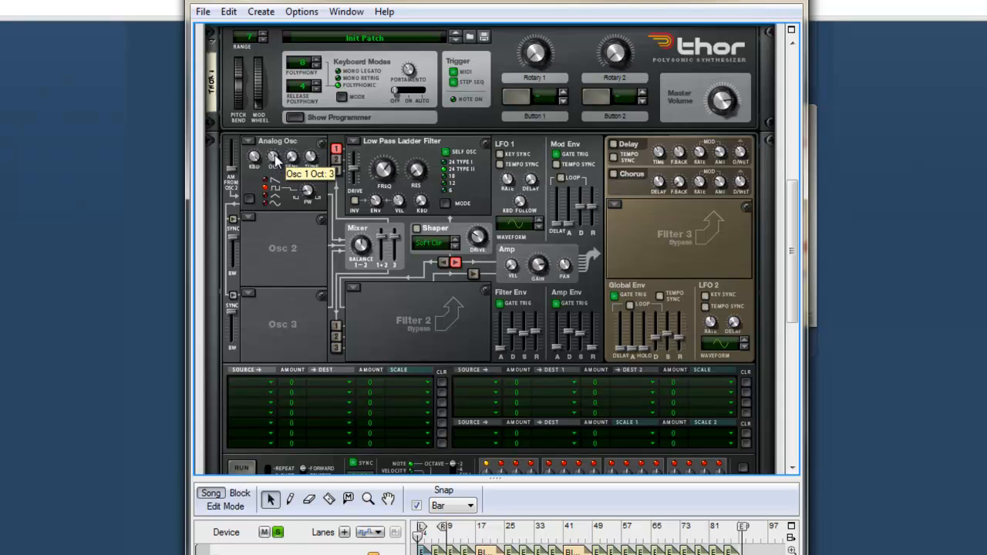
Load an Analog Osc into Thor's Osc 2 slot and route it to Filter 1.
click(249, 218)
click(278, 234)
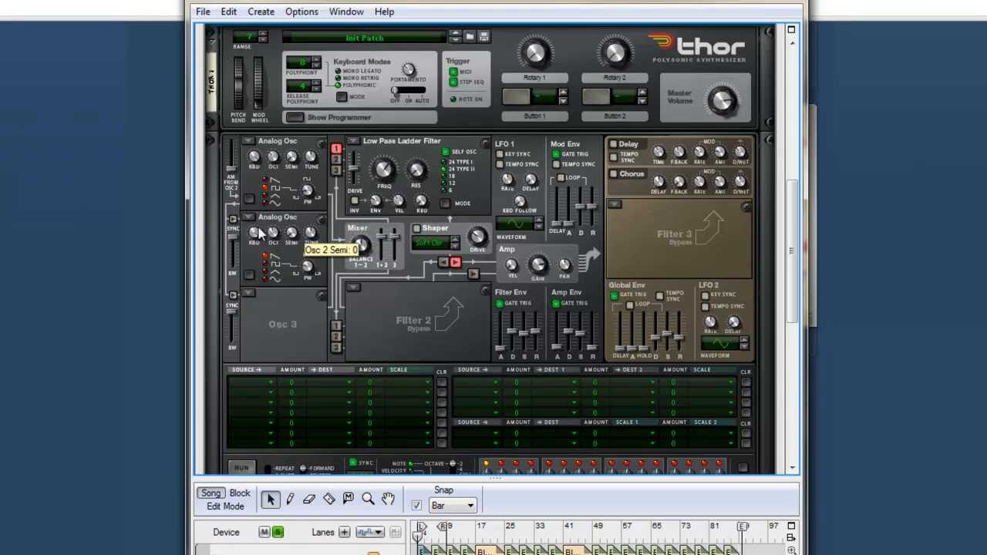
click(336, 159)
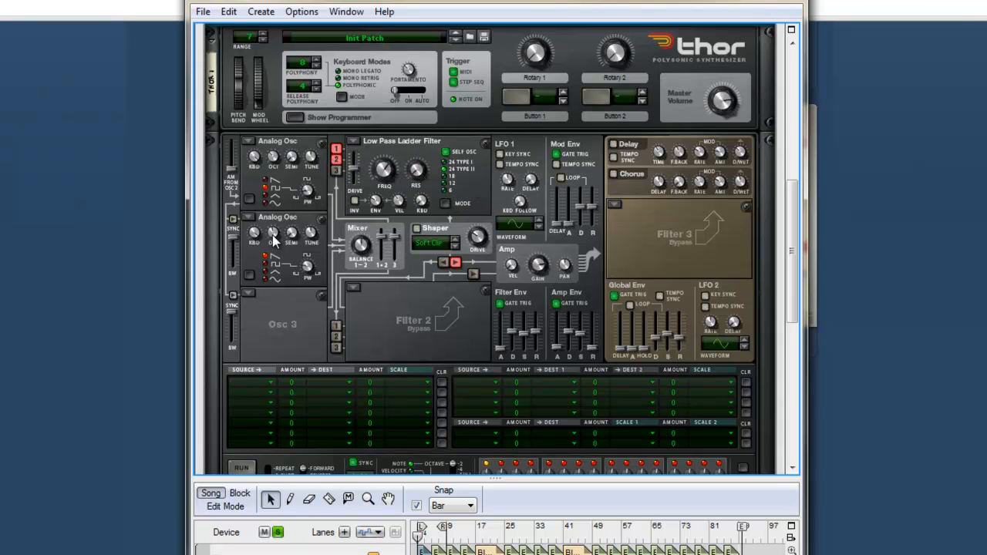
mouse_move(273, 239)
click(337, 160)
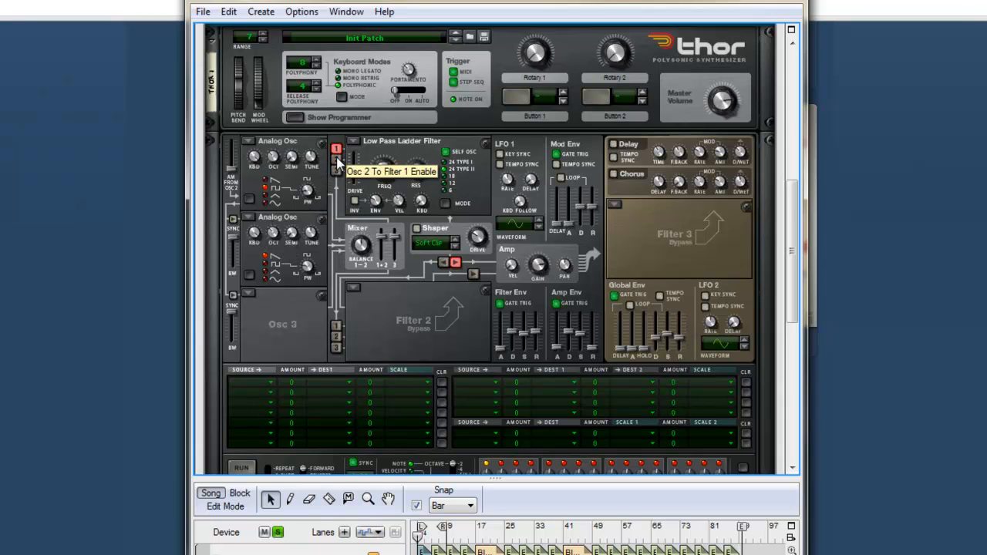
click(337, 161)
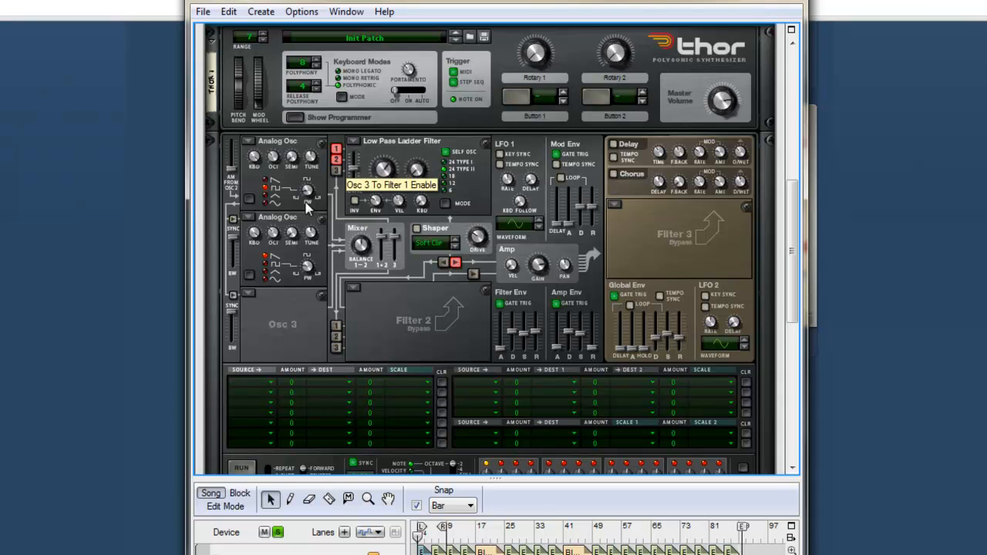
click(233, 219)
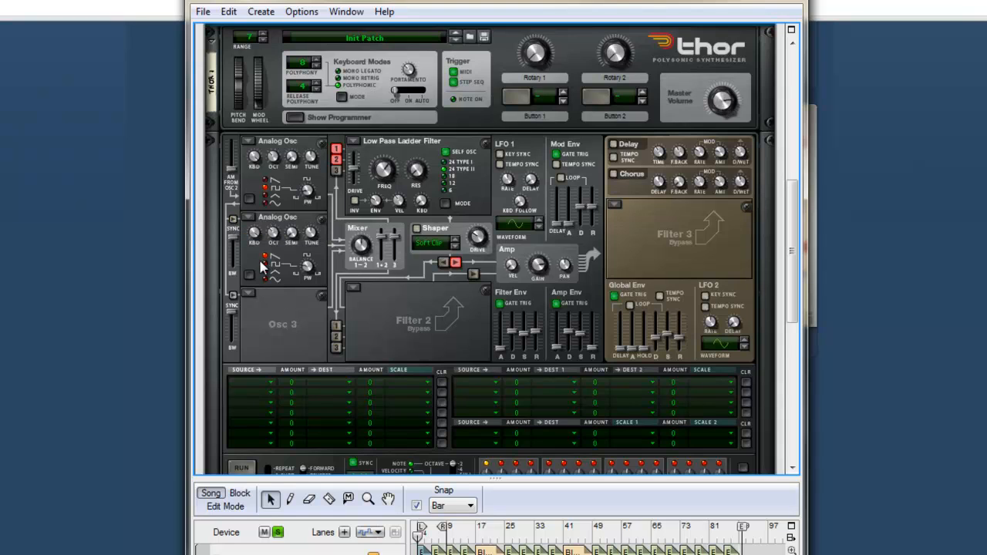
Load an Analog Osc into Thor's Osc 3 slot and route it to Filter 1.
click(255, 293)
click(278, 309)
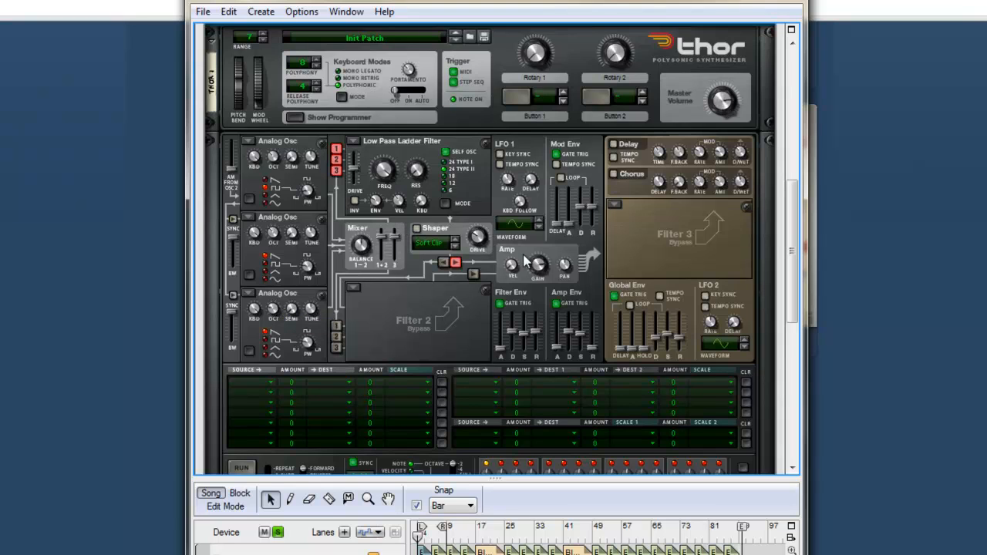
Turn on Thor's chorus with an adjusted dry/wet mix, and set the Filter 1 drive to 81.
click(615, 174)
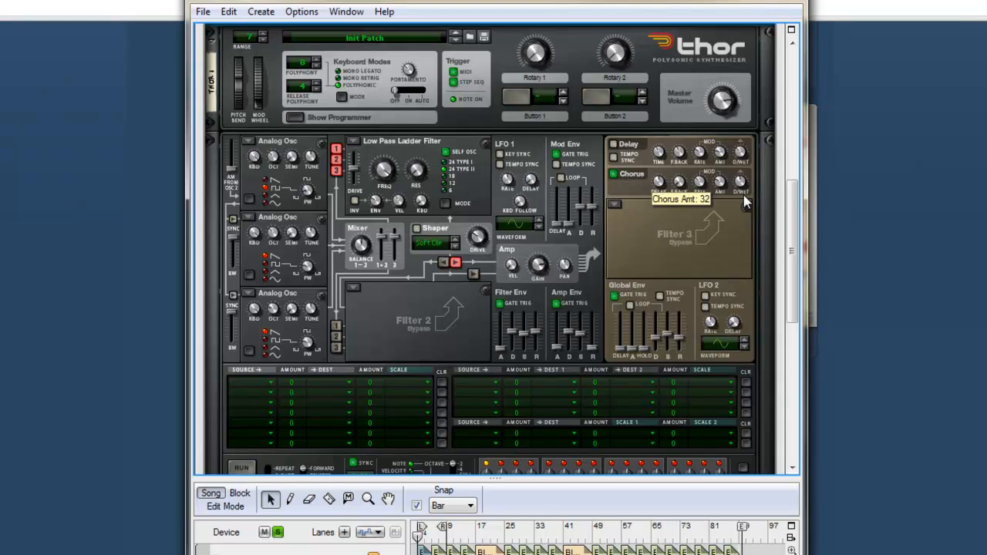
drag(739, 189, 742, 196)
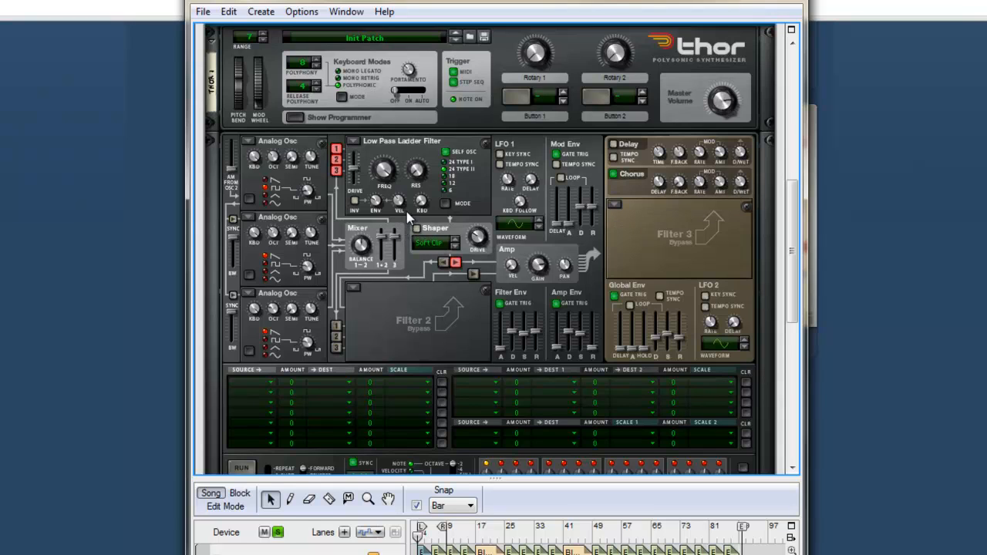
drag(356, 168, 357, 161)
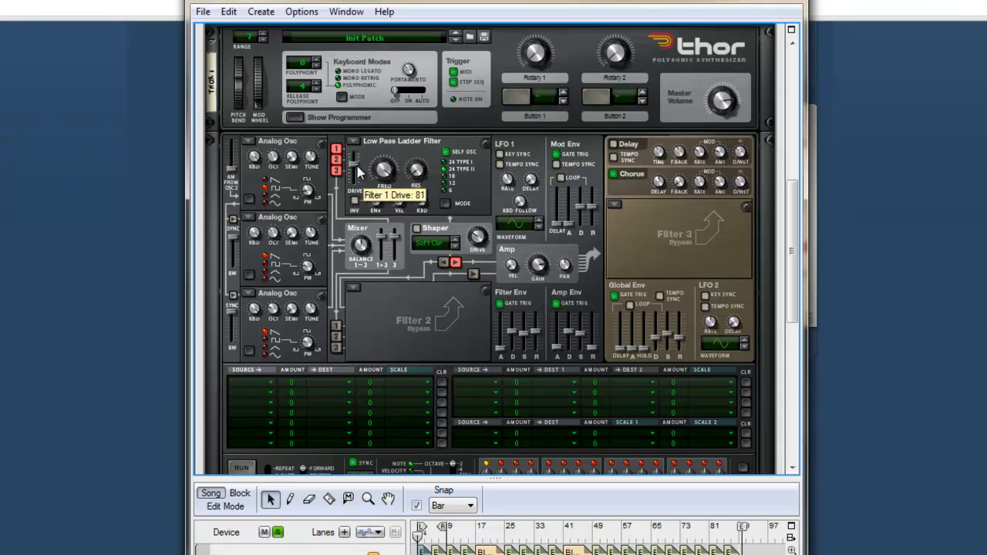
Turn on Thor's delay with tempo sync and a delay time of 4/16.
click(613, 145)
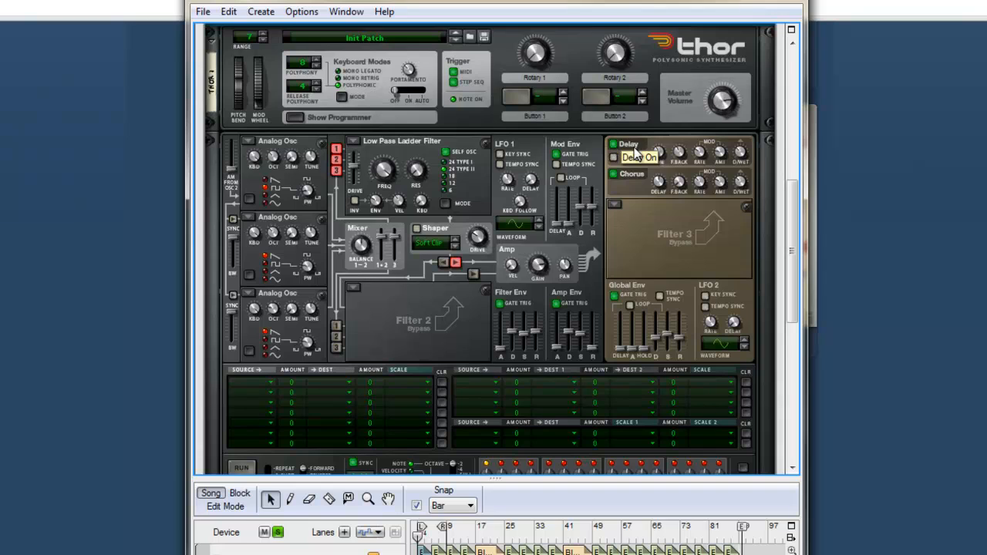
drag(658, 153, 659, 156)
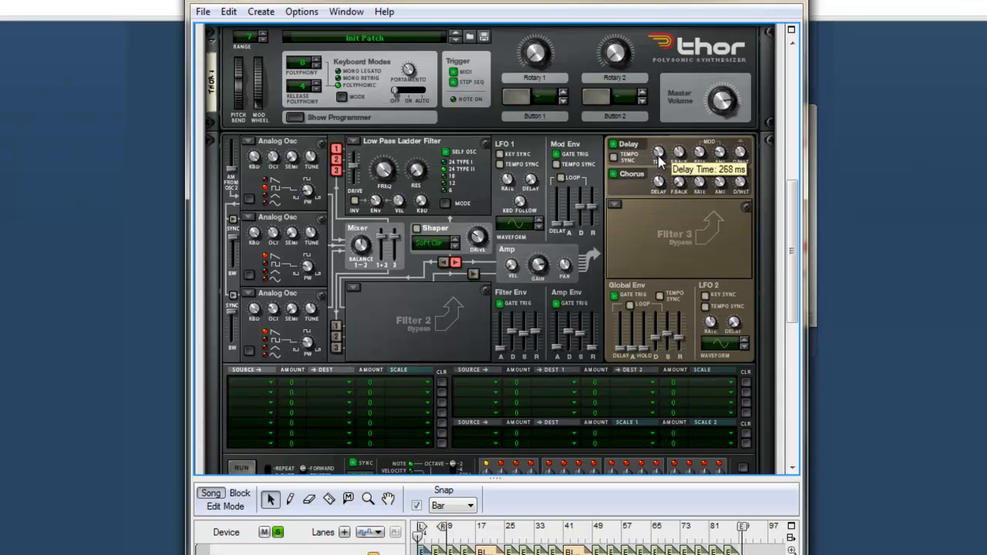
click(614, 158)
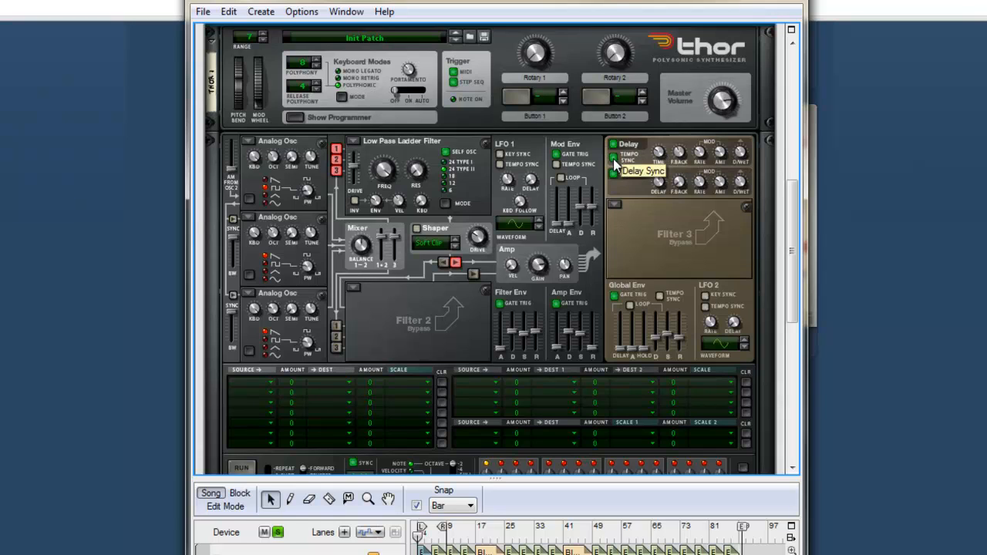
mouse_move(660, 158)
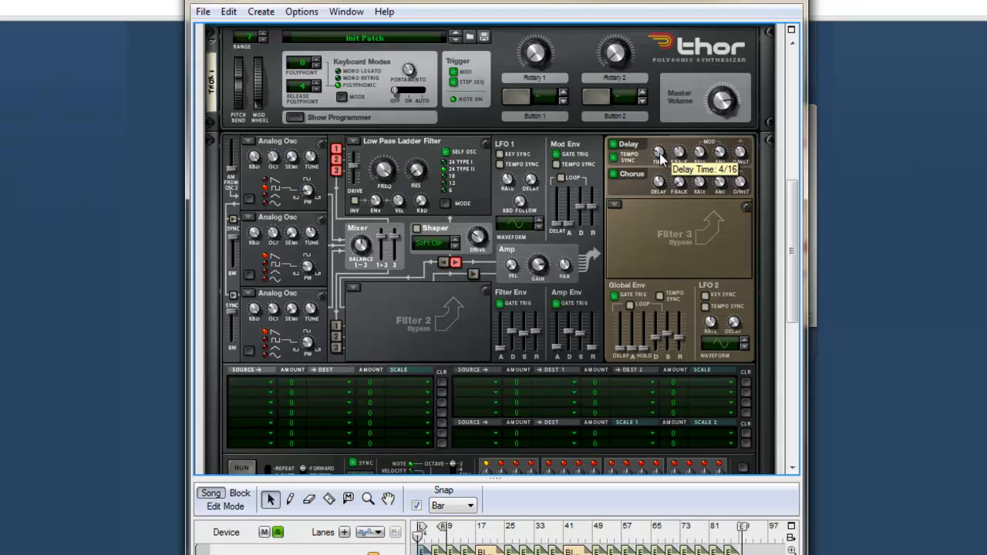
Fine-tune Thor's delay time and adjust the delay's dry/wet mix.
scroll(660, 157, down, 1)
mouse_move(660, 148)
mouse_down()
mouse_move(664, 163)
mouse_move(660, 154)
mouse_up()
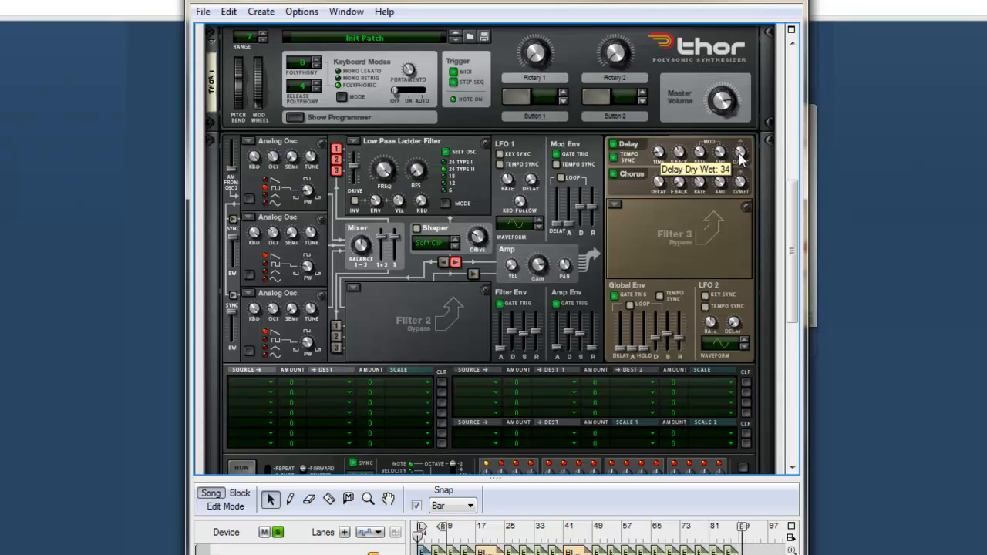
drag(740, 157, 742, 164)
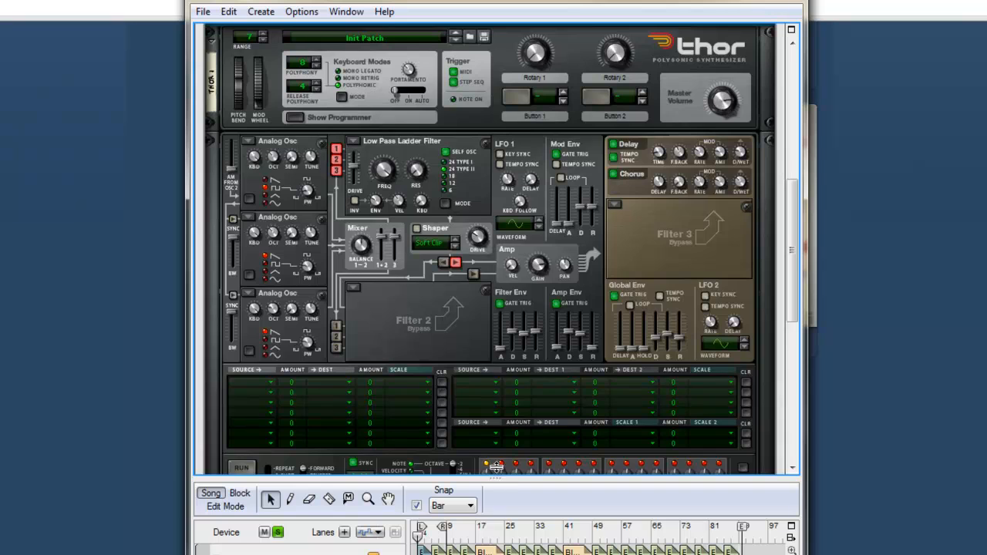
Enlarge the sequencer area and expand the Mixer, Kong 1 and Kong 2 tracks.
drag(507, 478, 503, 89)
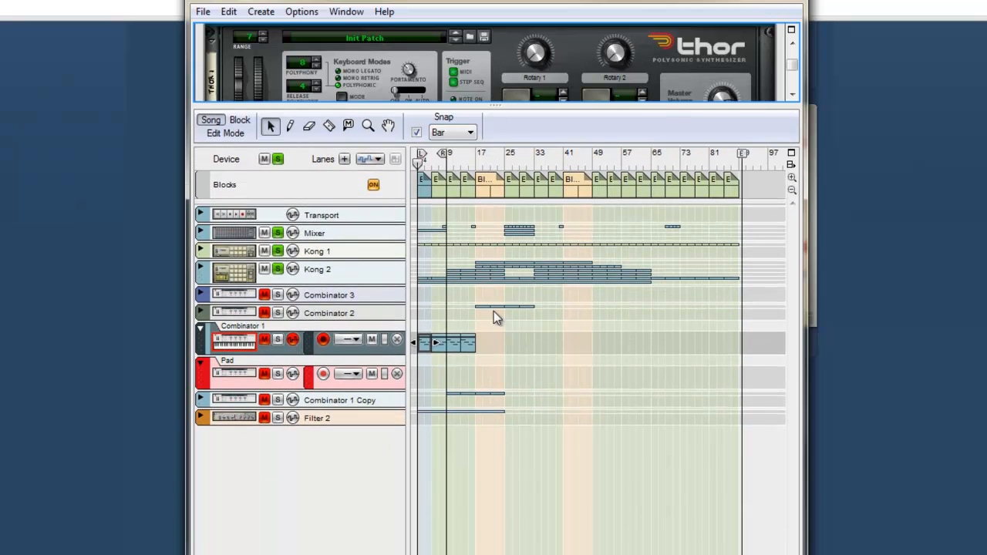
click(204, 272)
click(202, 250)
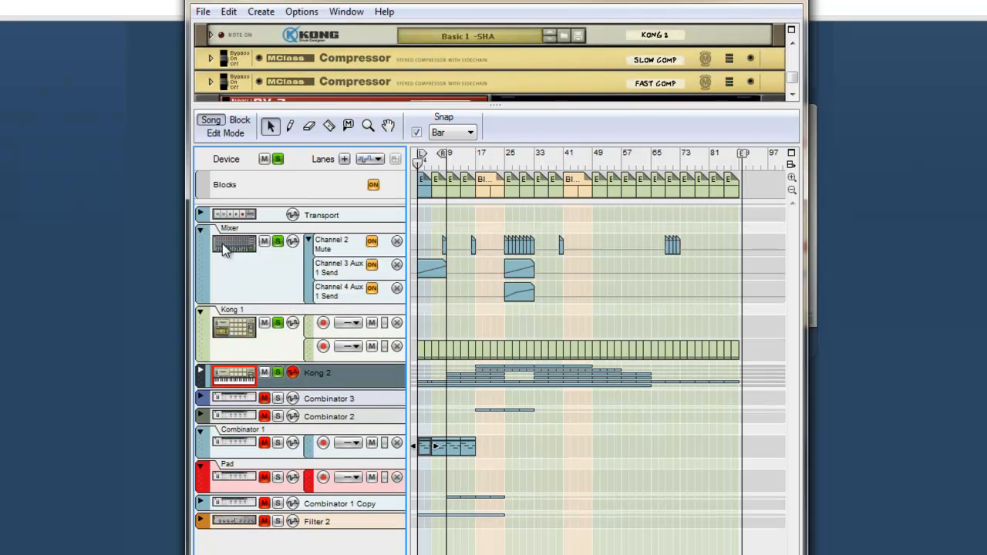
click(200, 232)
click(200, 371)
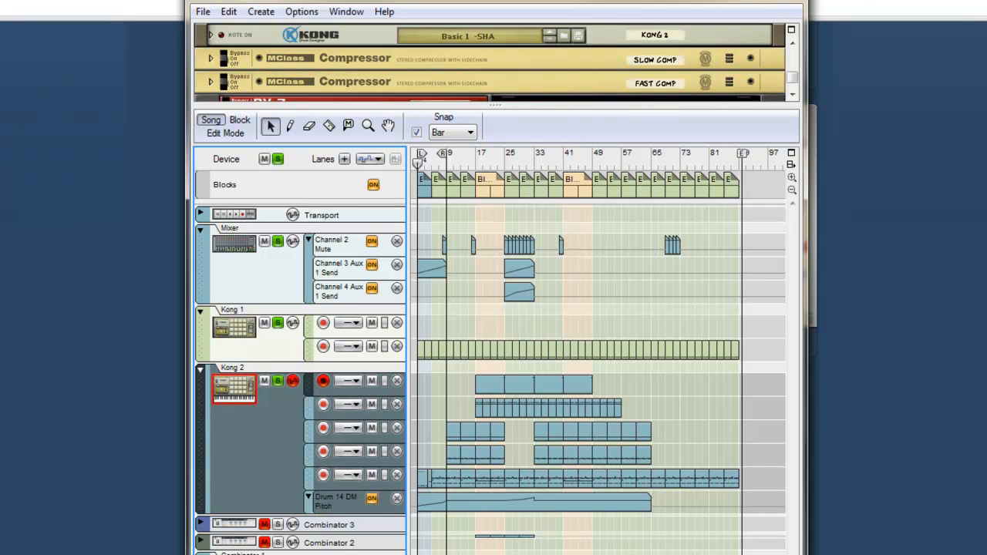
Play back the soloed Mixer and Kong tracks, and stop with the position reset to the song start.
key(space)
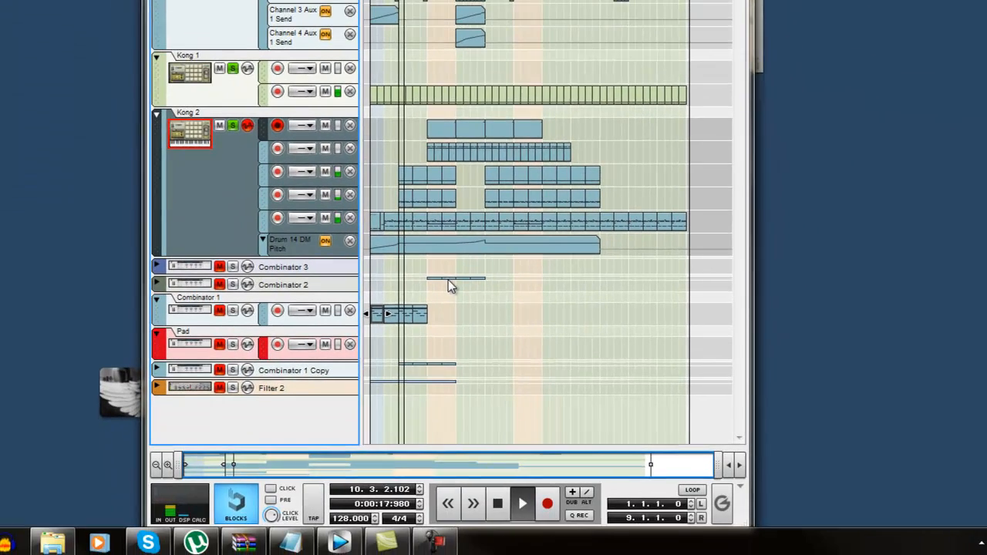
click(498, 505)
click(498, 504)
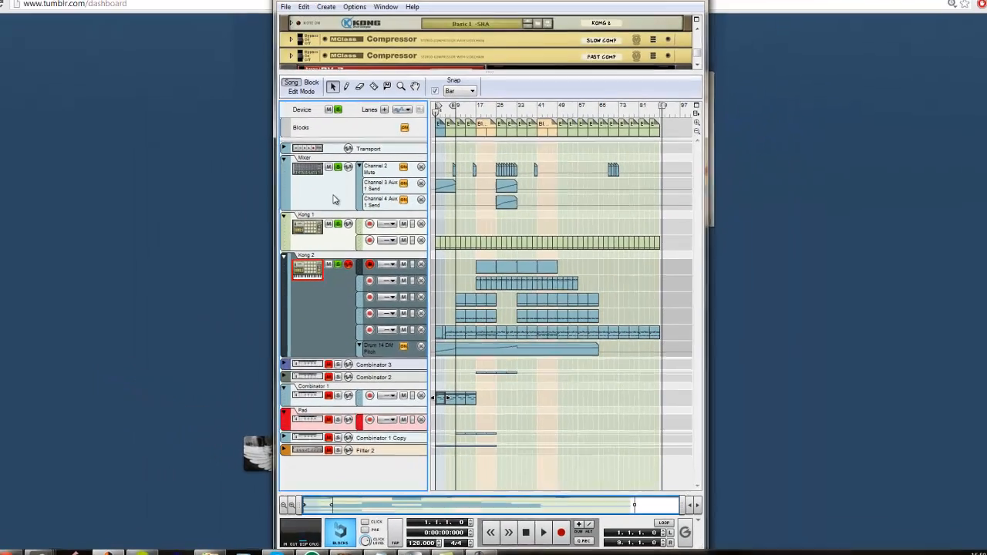
Clear the solo on the Mixer, Kong 1 and Kong 2 tracks.
click(329, 167)
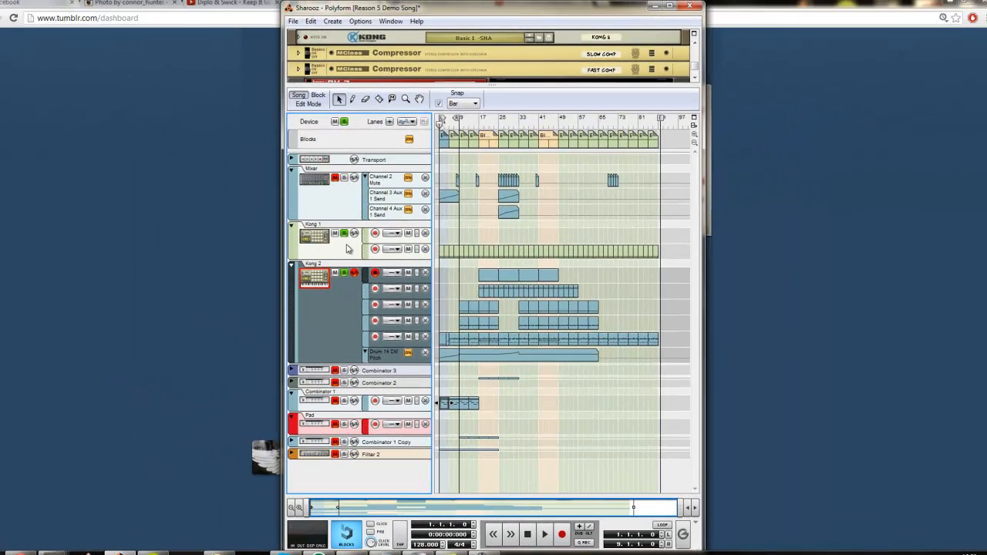
click(344, 233)
click(344, 272)
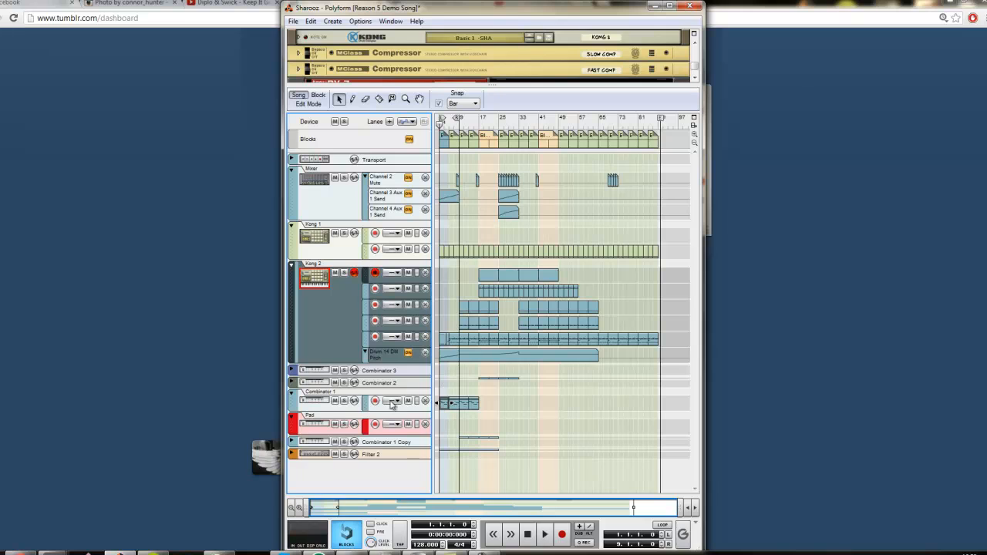
Open Combinator 1's Block 1 clip in the note editor and play it with that track soloed.
double_click(445, 409)
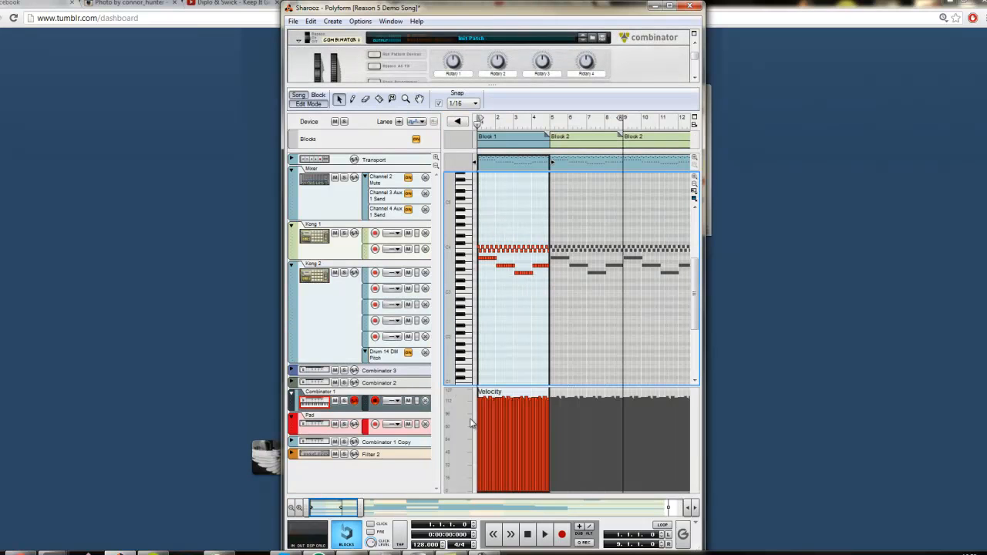
drag(359, 511, 333, 510)
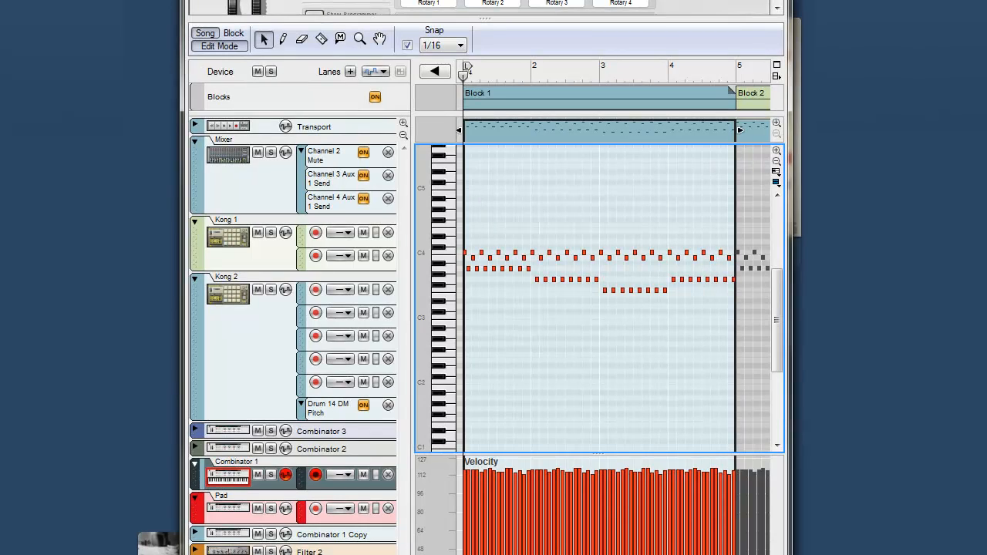
key(space)
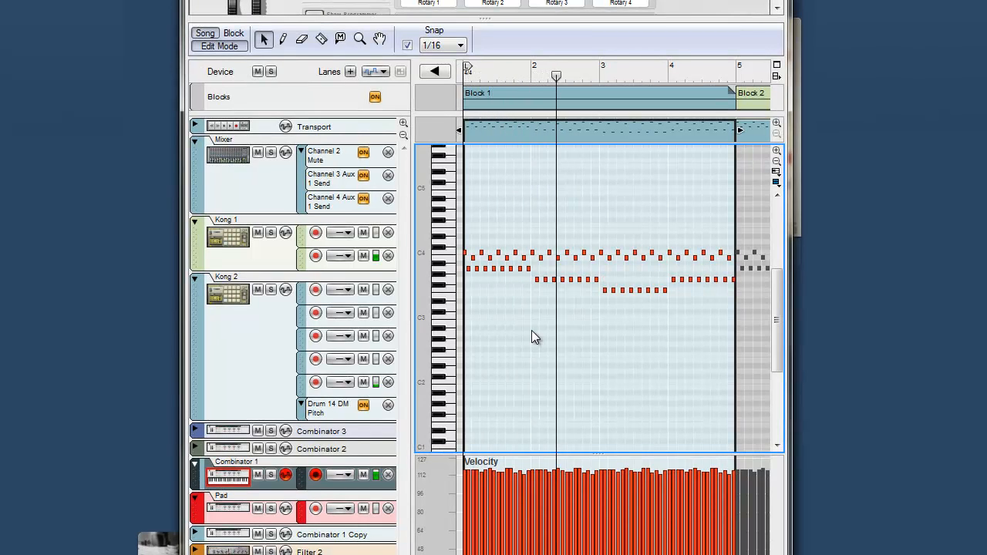
click(270, 475)
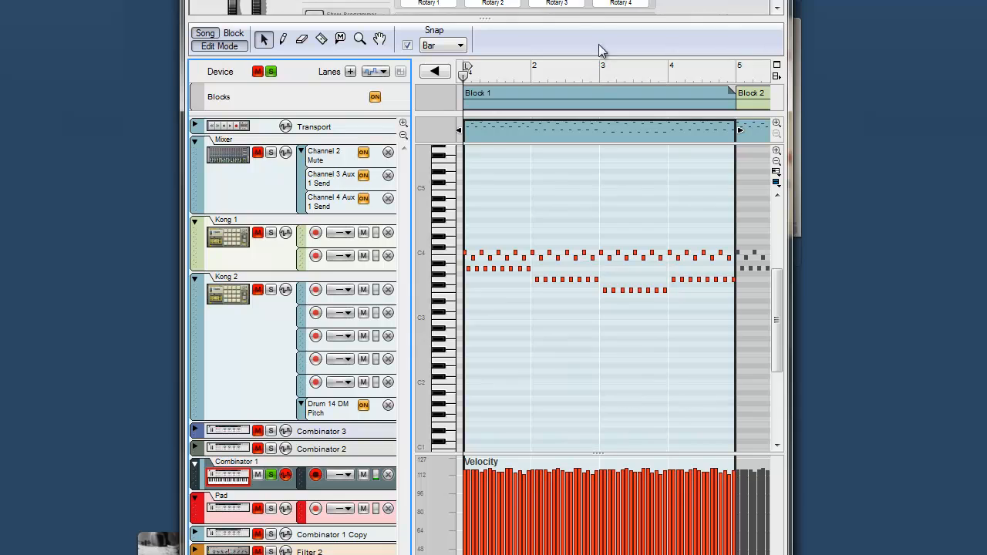
Enlarge the rack area and load a Comb filter into Thor's Filter 3 slot.
drag(532, 17, 556, 458)
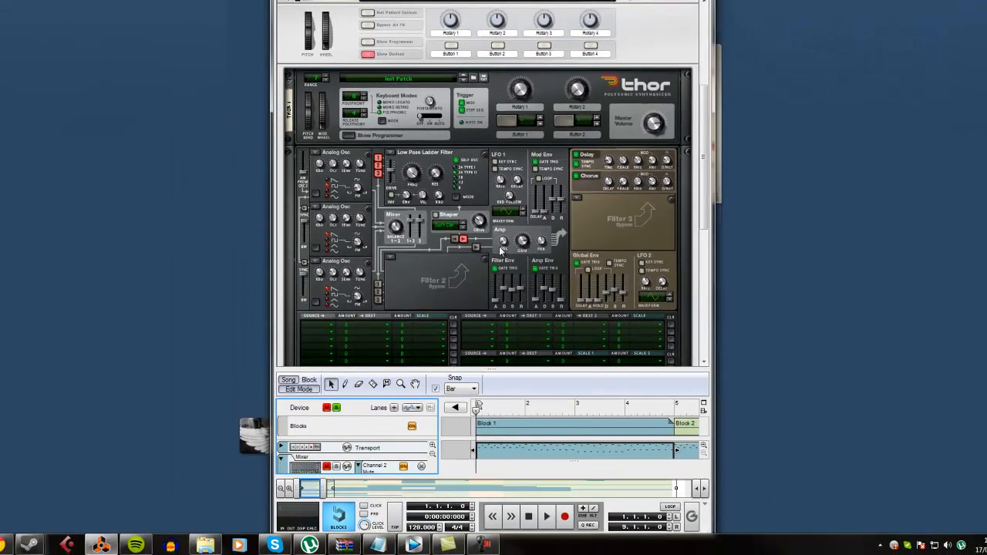
scroll(478, 255, down, 2)
scroll(485, 222, down, 1)
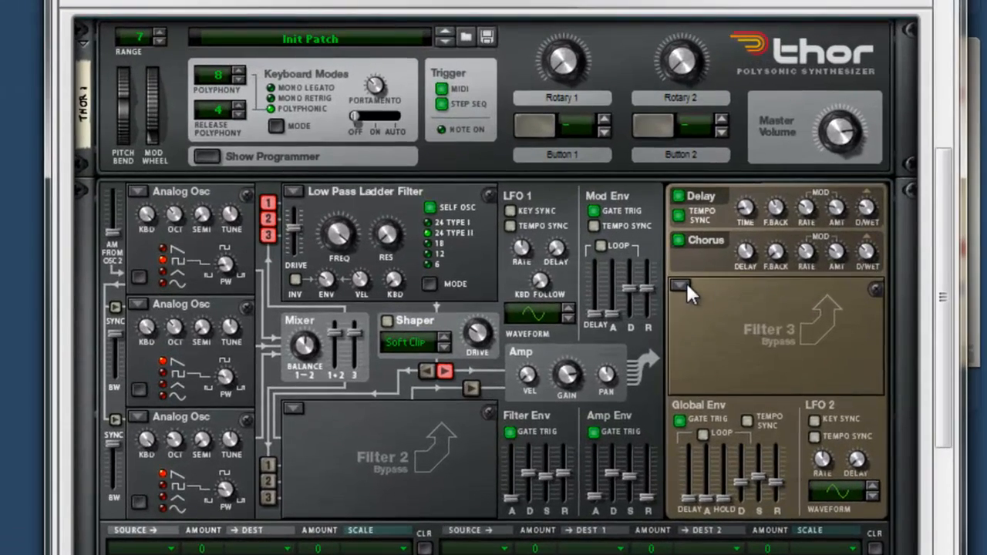
click(578, 129)
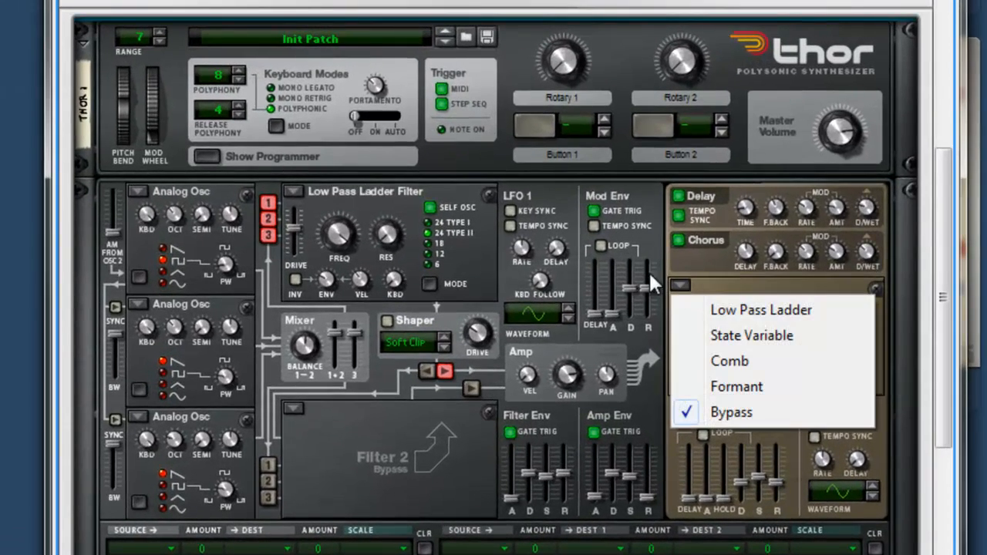
click(741, 360)
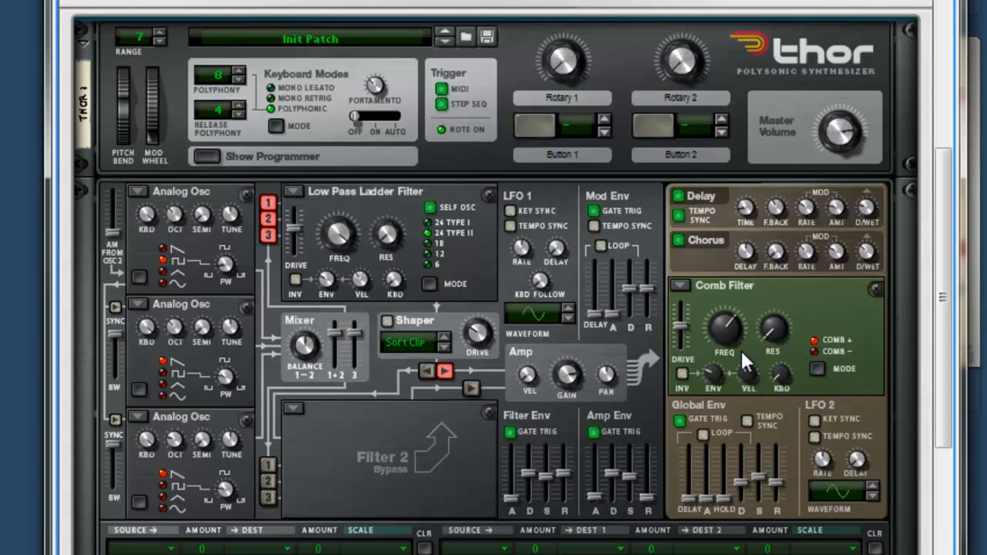
Set the comb filter's drive to 78, raise its resonance and adjust its frequency.
mouse_move(741, 346)
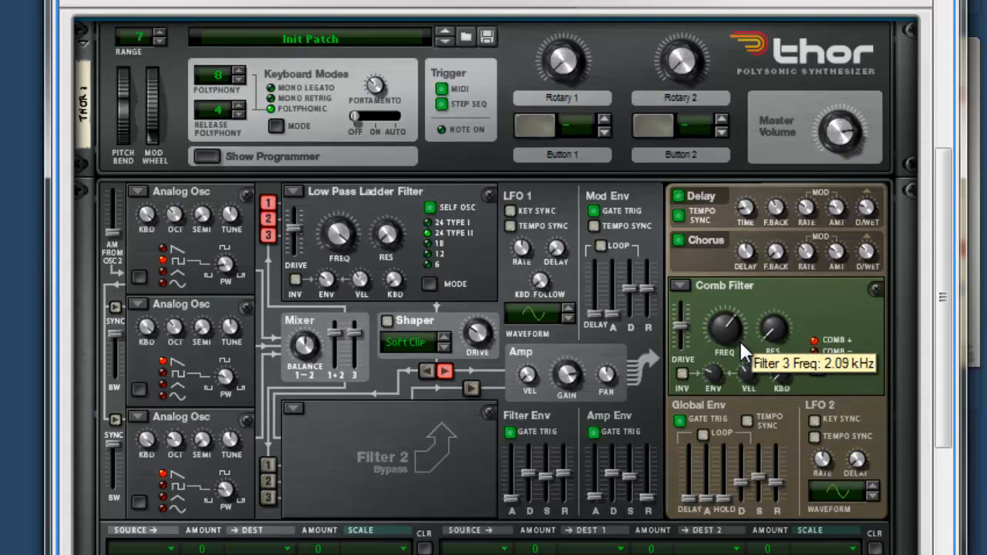
scroll(739, 340, up, 2)
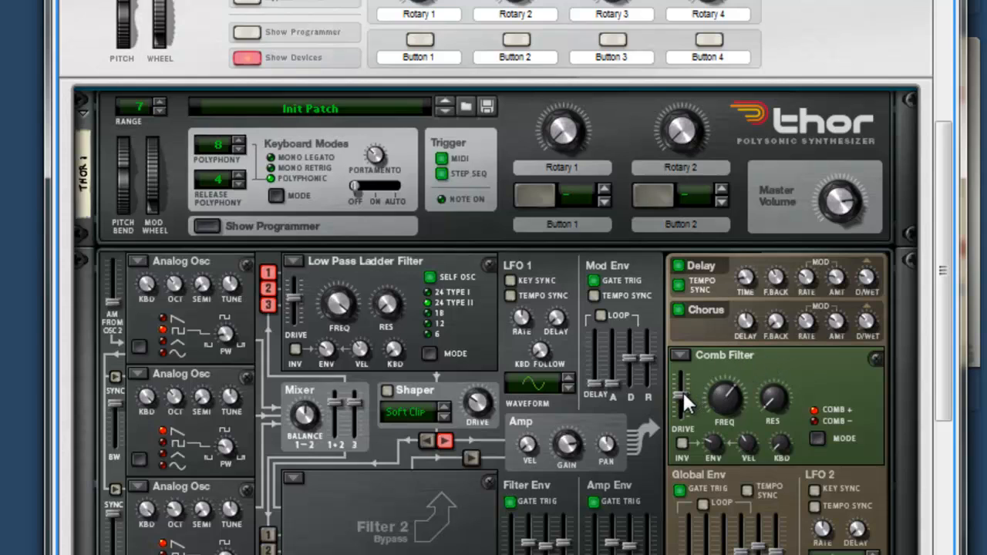
mouse_move(682, 386)
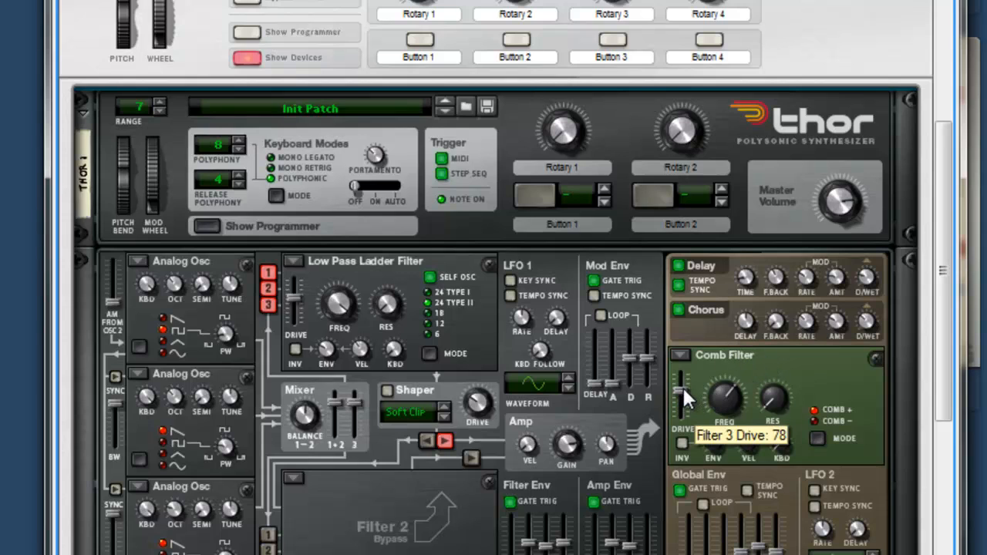
click(816, 439)
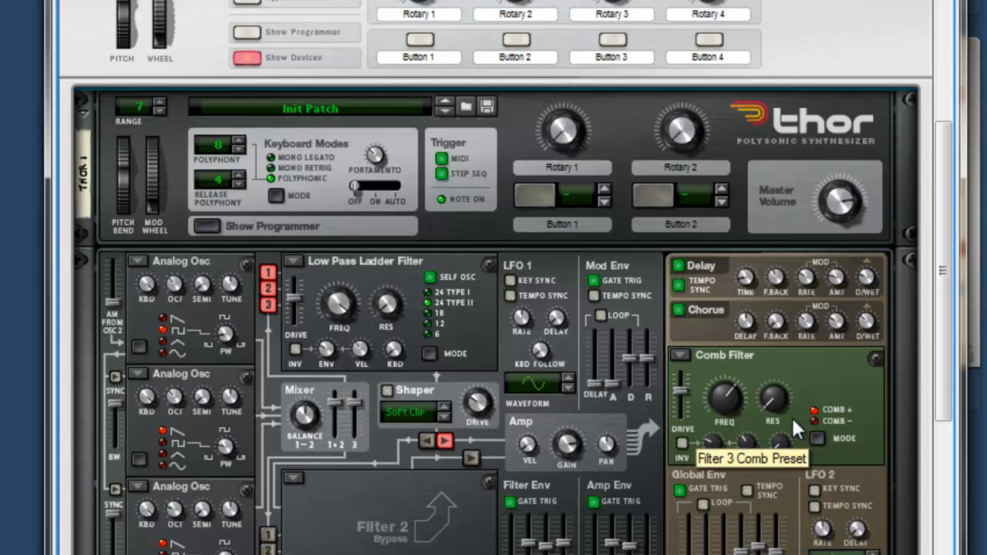
drag(783, 401, 784, 368)
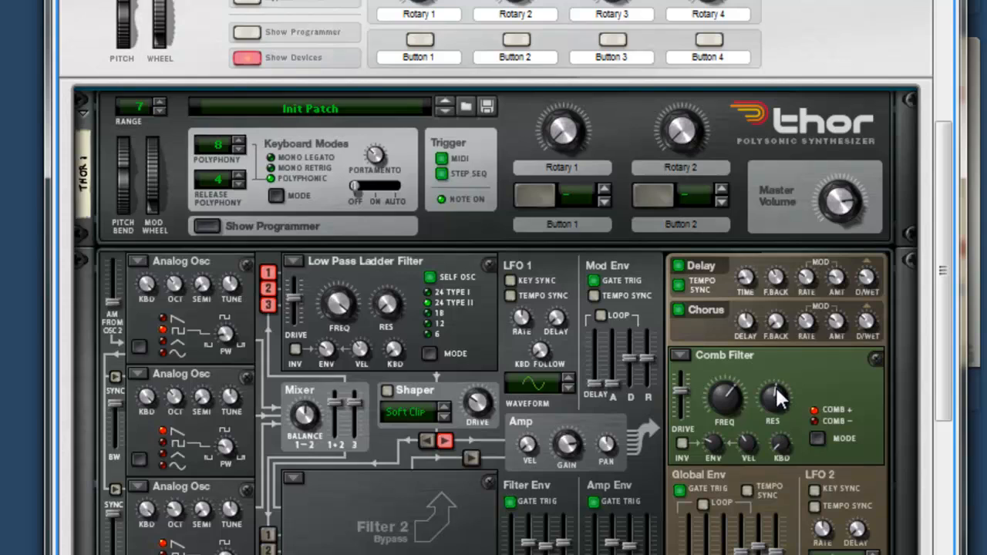
drag(737, 402, 738, 397)
Cable Thor's LFO 2 modulation output to its Amp Level modulation input on the rear of the rack.
scroll(544, 131, down, 2)
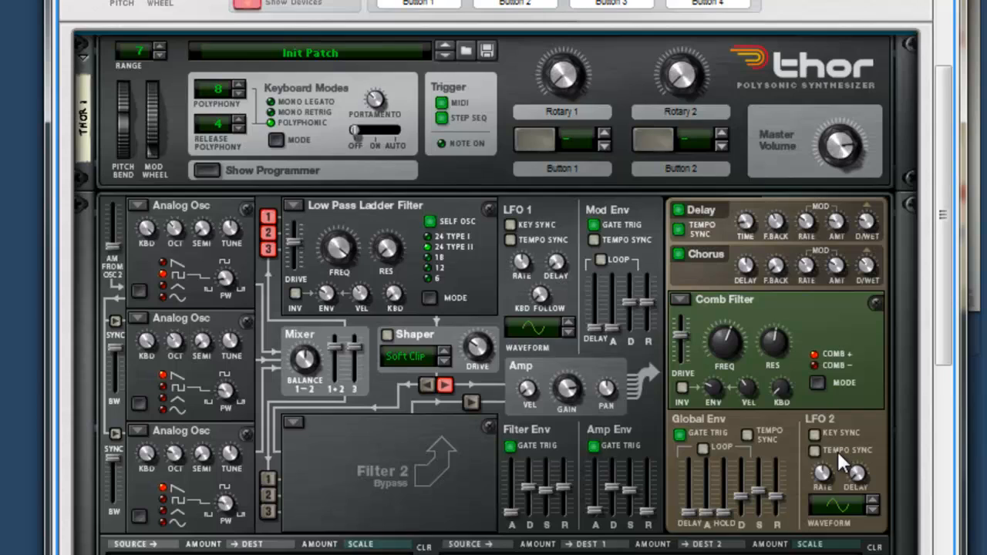
key(Tab)
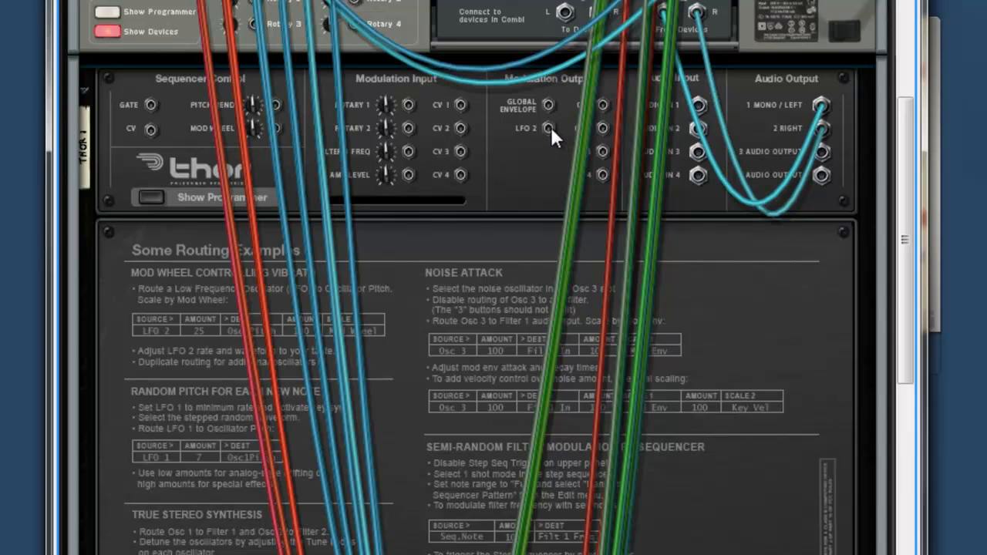
drag(548, 127, 409, 175)
mouse_move(388, 175)
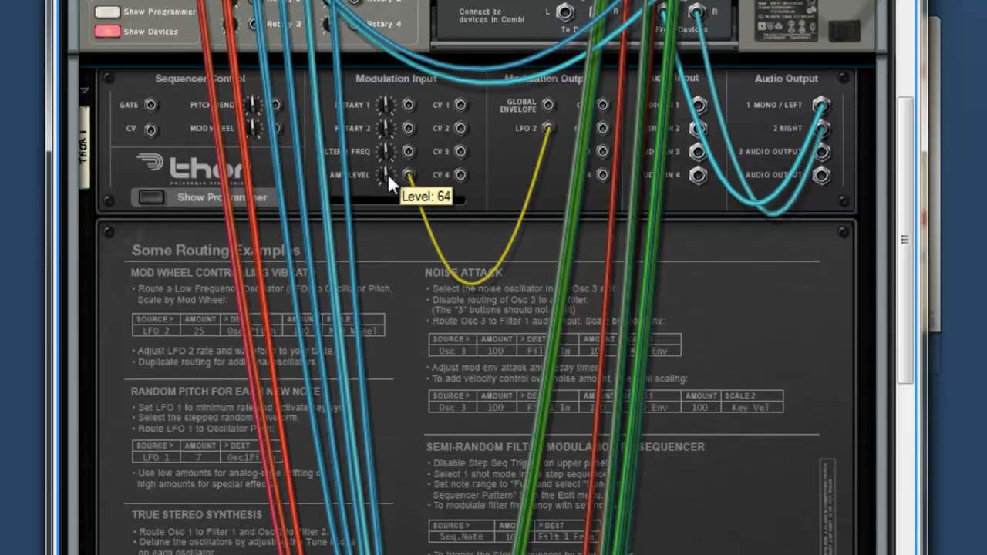
key(Tab)
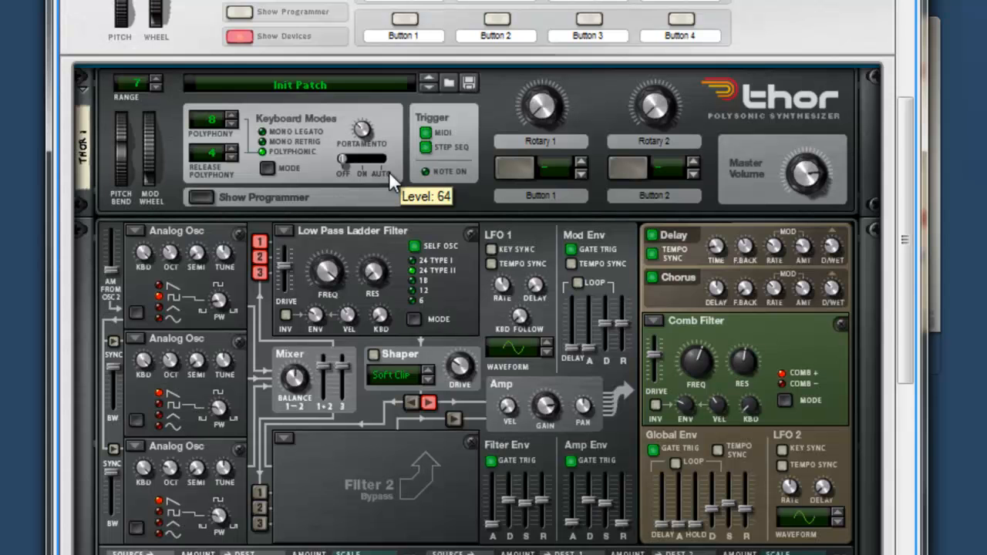
Raise the Amp Env sustain and set LFO 2 to tempo sync with a rising ramp waveform.
click(782, 466)
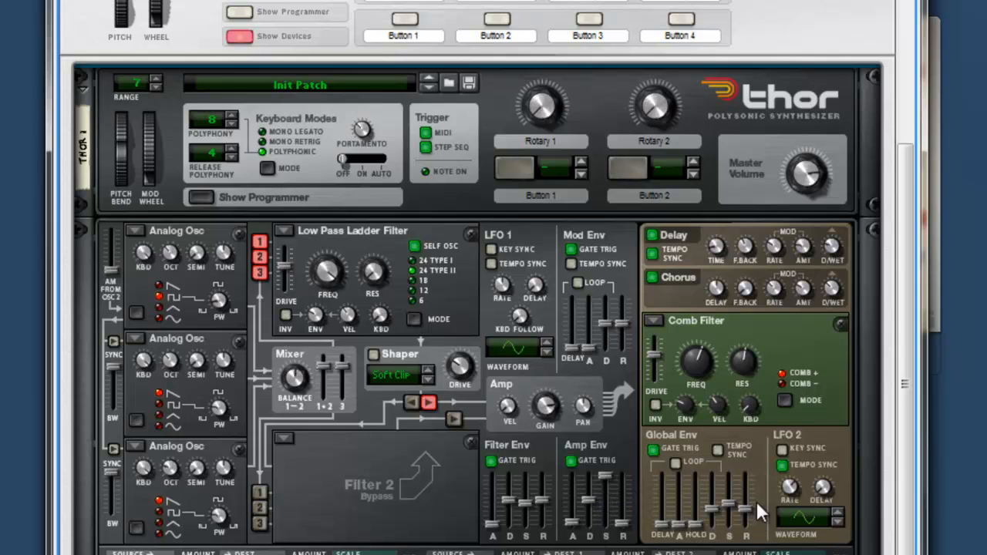
click(840, 515)
click(839, 515)
click(838, 514)
key(Tab)
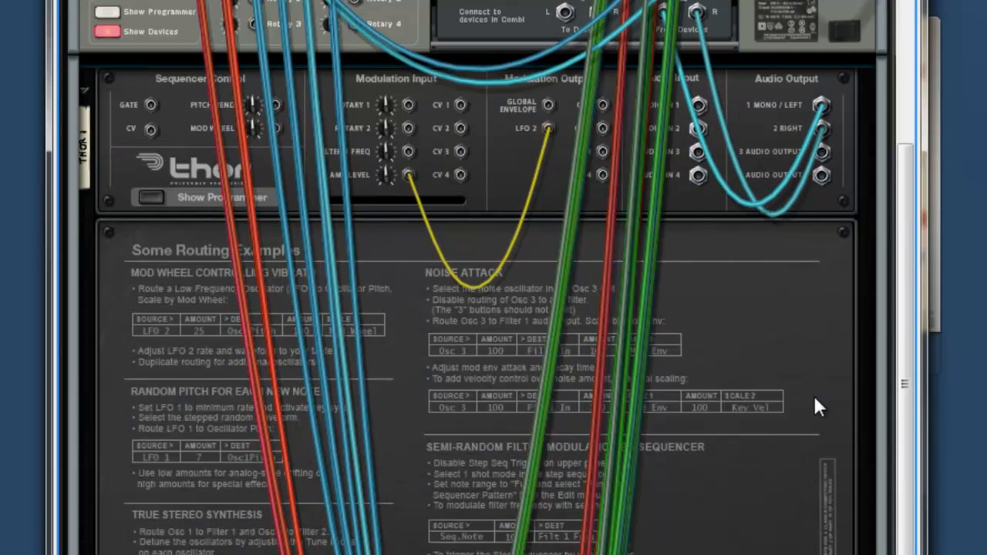
key(Tab)
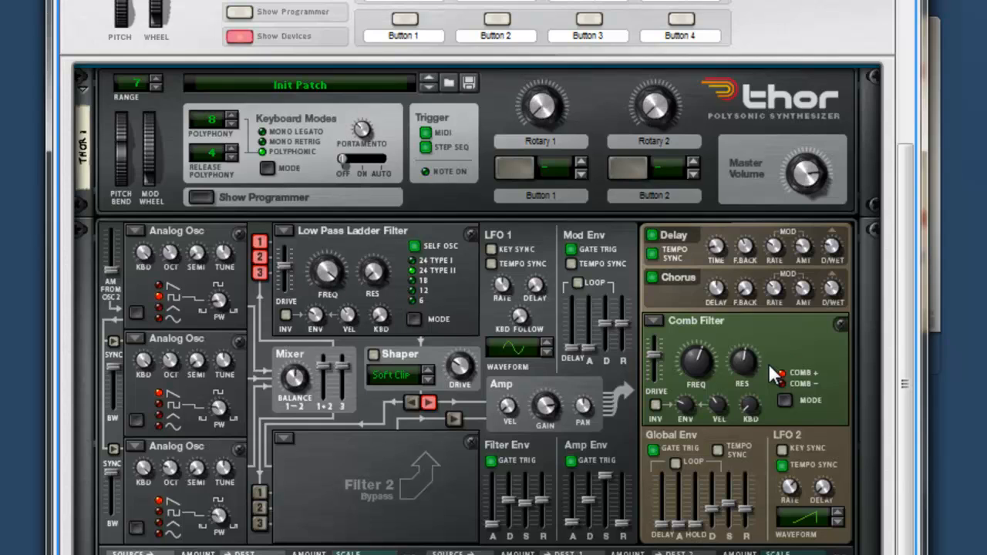
mouse_move(762, 367)
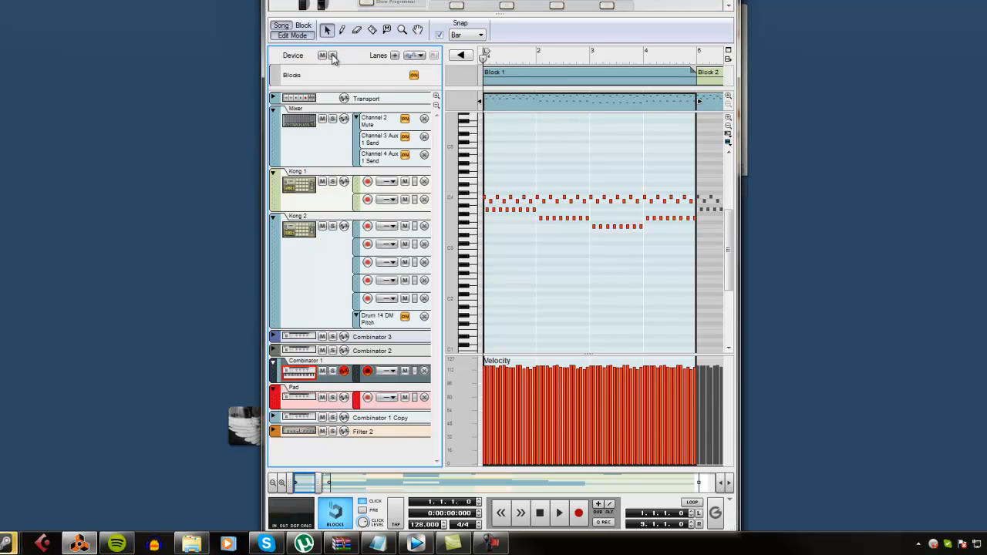
Solo the Mixer, Kong 1, Kong 2 and Combinator 1 tracks and play the song from the start.
click(324, 56)
click(332, 119)
click(332, 181)
click(332, 226)
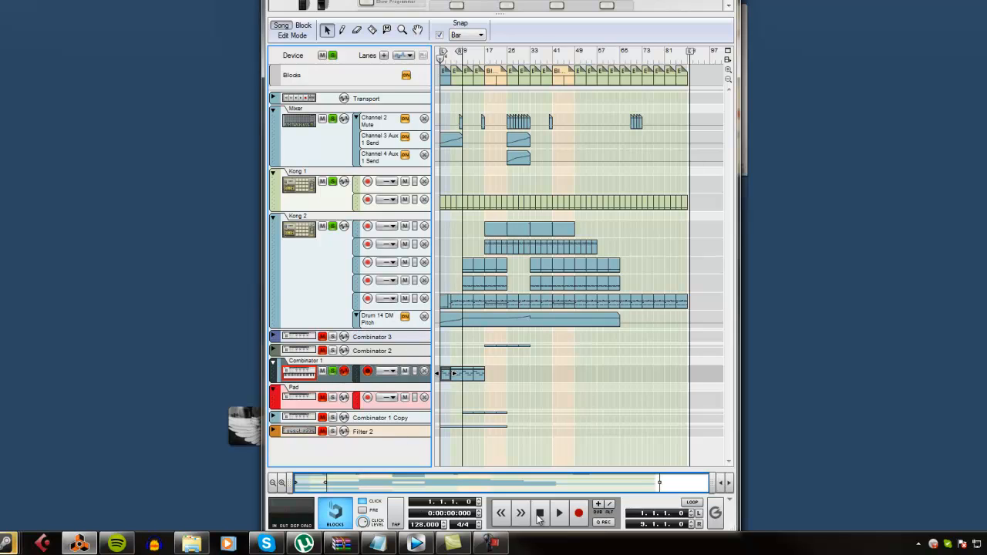
click(559, 513)
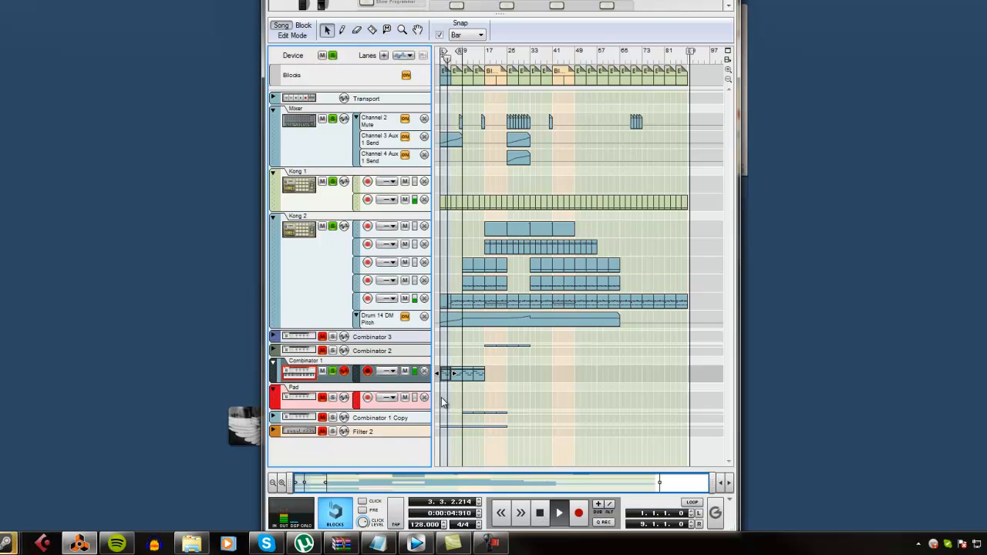
Enlarge the rack area and lower the Combinator 1 channel fader in the mixer during playback.
drag(504, 14, 522, 346)
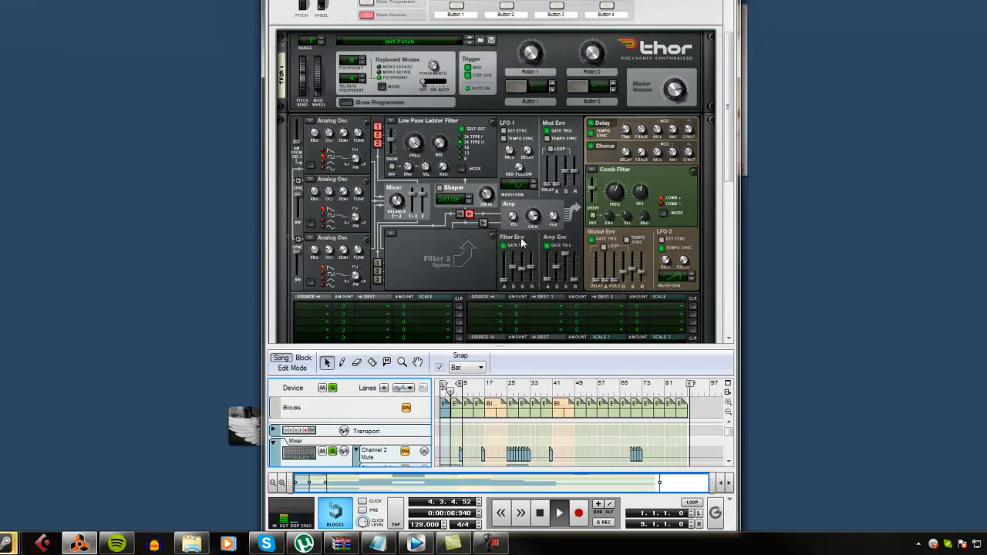
scroll(524, 244, up, 5)
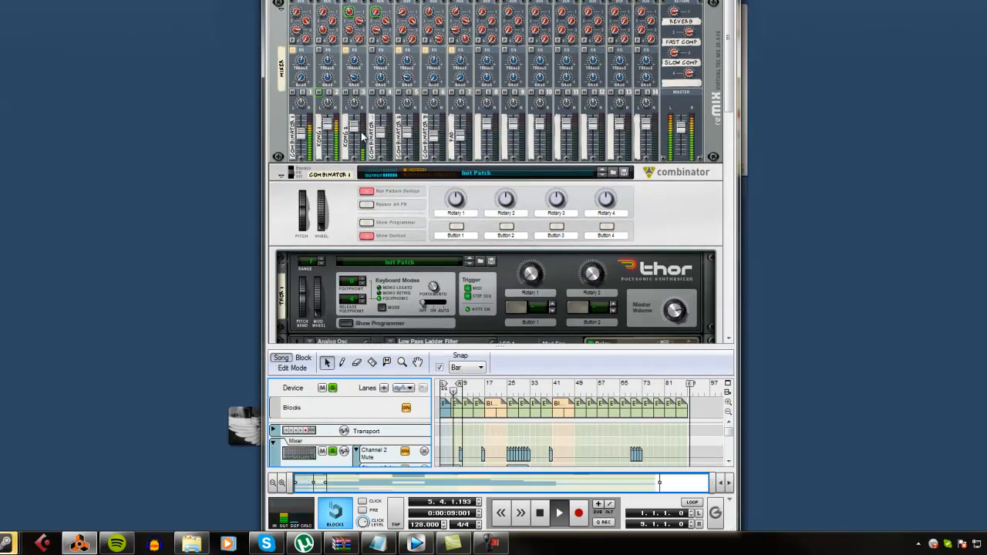
click(309, 133)
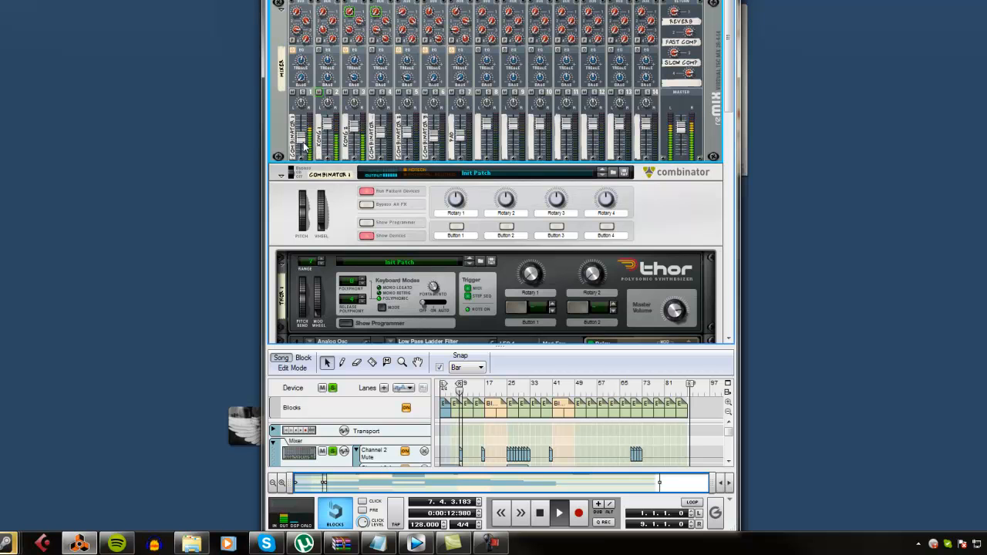
Lower Thor's Amp Env sustain to about -29.5 dB and adjust its release and attack during playback.
drag(531, 347, 531, 264)
scroll(540, 202, down, 6)
scroll(569, 229, up, 1)
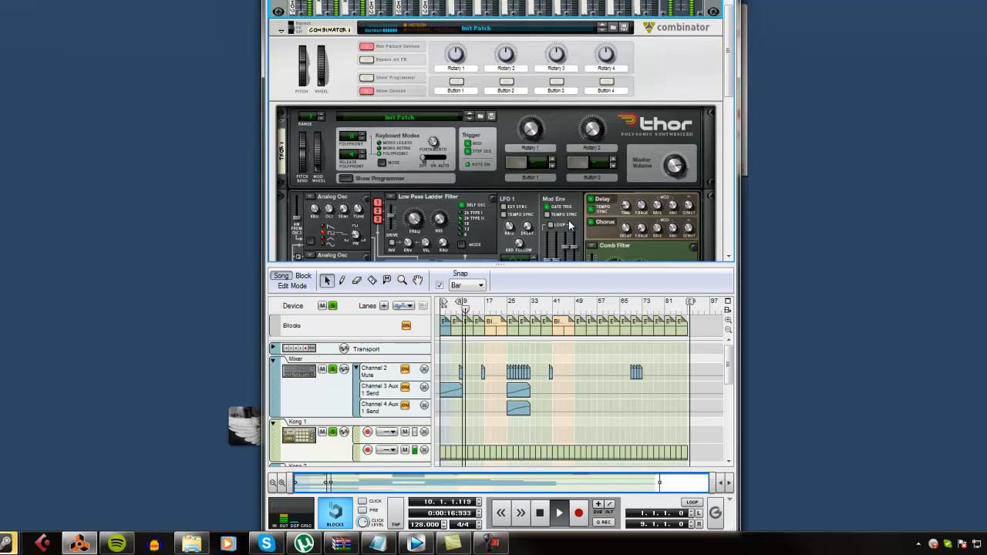
scroll(571, 225, down, 3)
scroll(554, 168, down, 1)
mouse_move(567, 202)
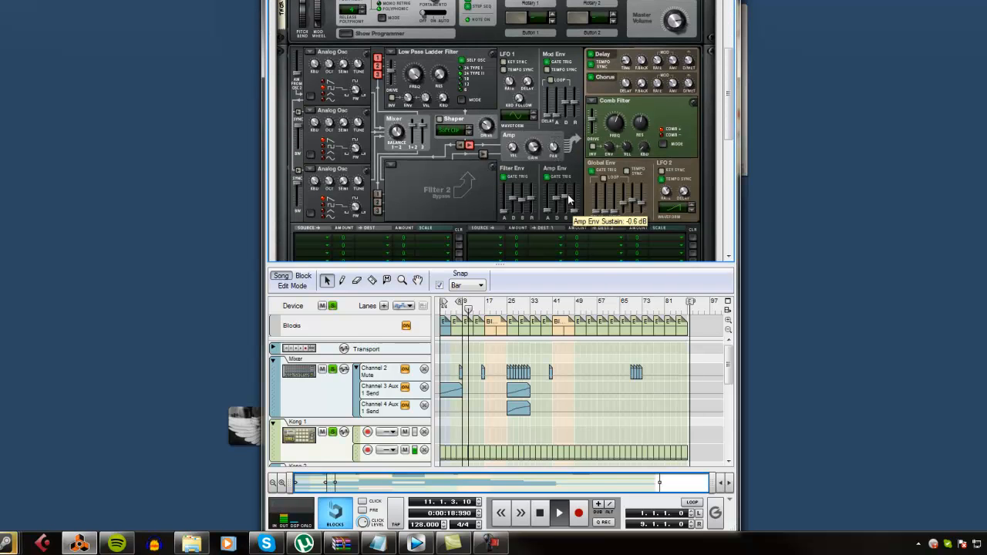
drag(576, 211, 578, 208)
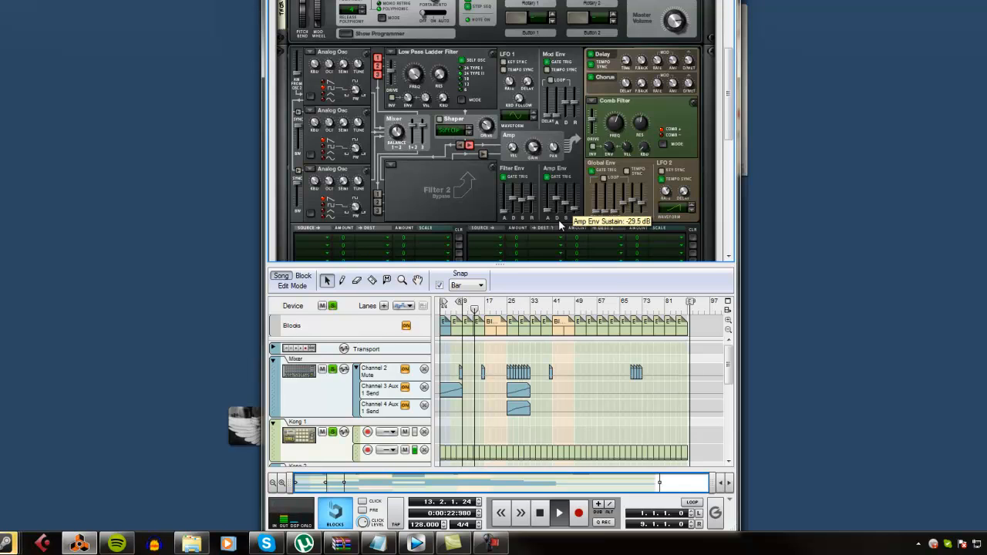
mouse_move(549, 213)
drag(548, 209, 550, 214)
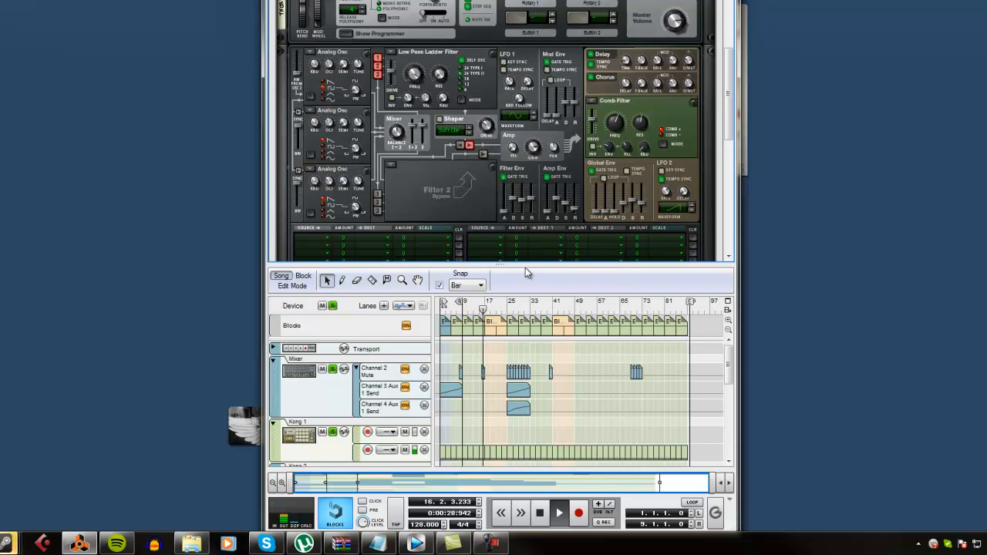
Enlarge the sequencer, replay the song from near its start, and stop with the position reset to bar 1.
drag(523, 265, 522, 4)
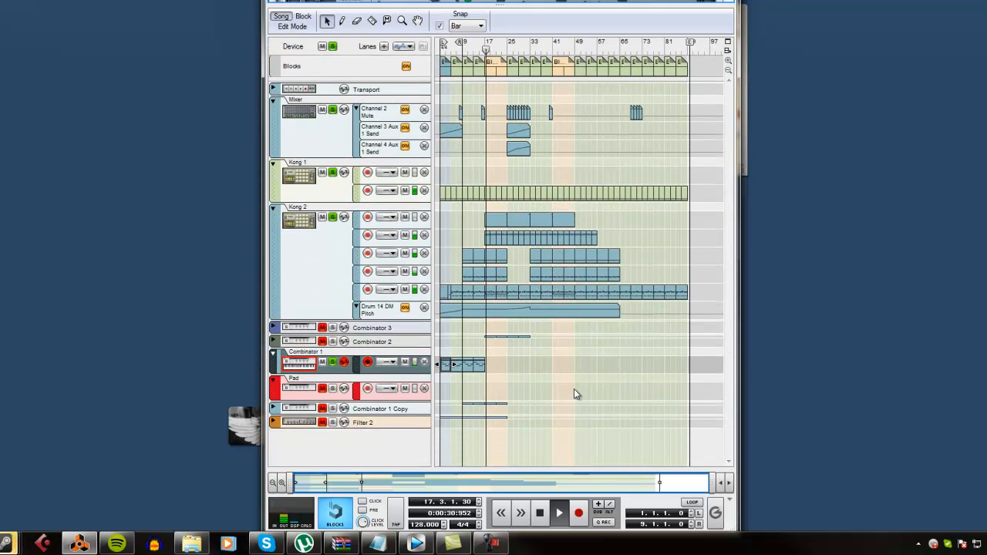
click(445, 48)
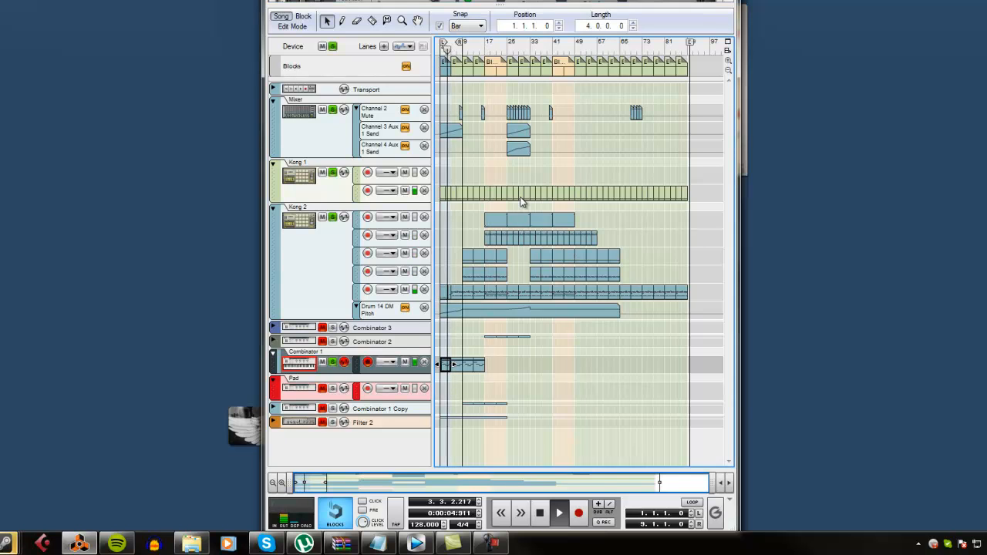
click(540, 513)
click(540, 513)
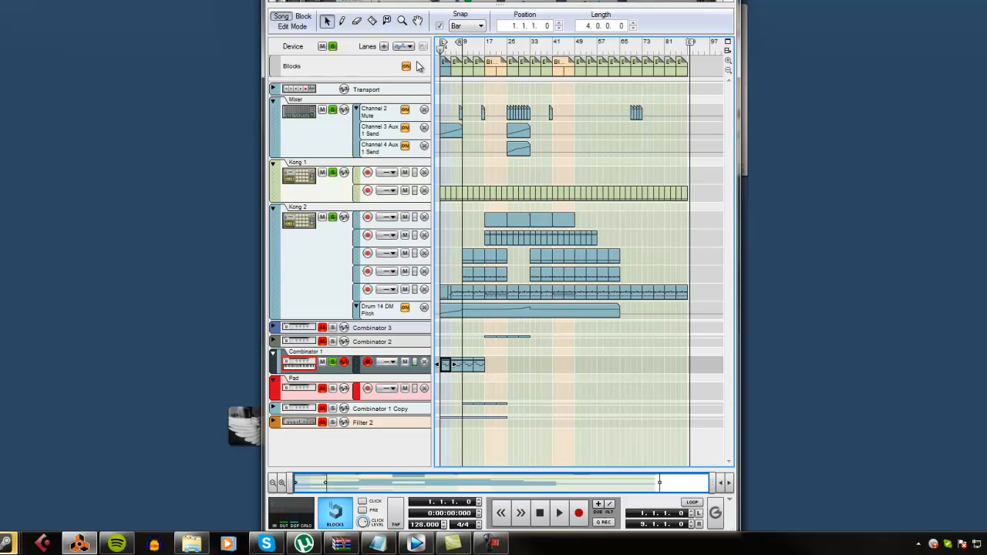
Create an ECF-42 Envelope Controlled Filter inside Combinator 1 below Thor.
drag(468, 5, 449, 409)
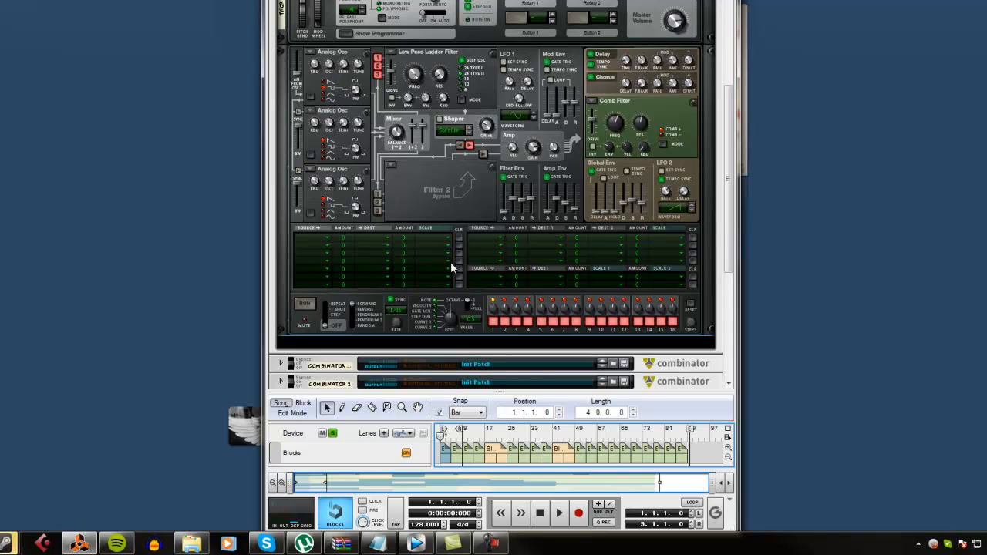
scroll(452, 267, down, 3)
right_click(430, 232)
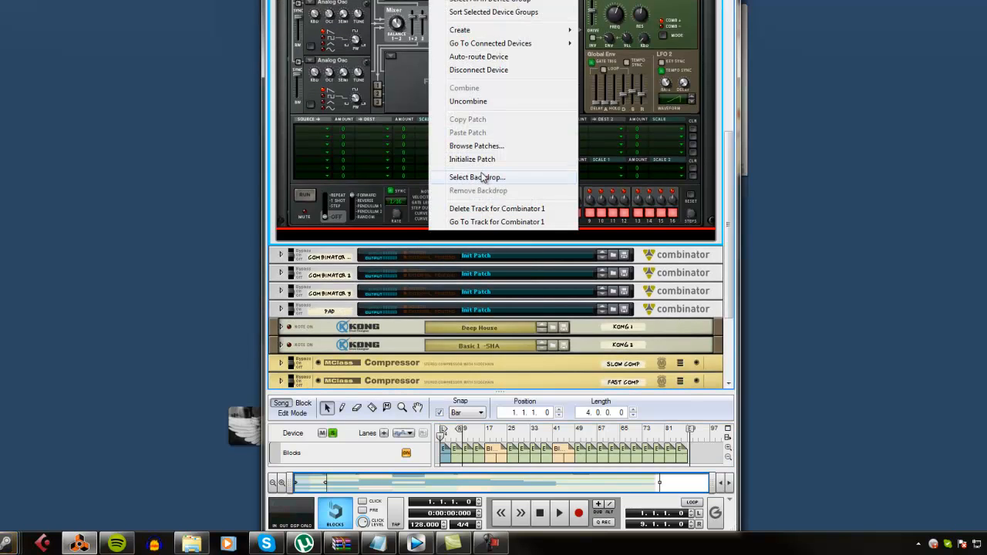
mouse_move(509, 31)
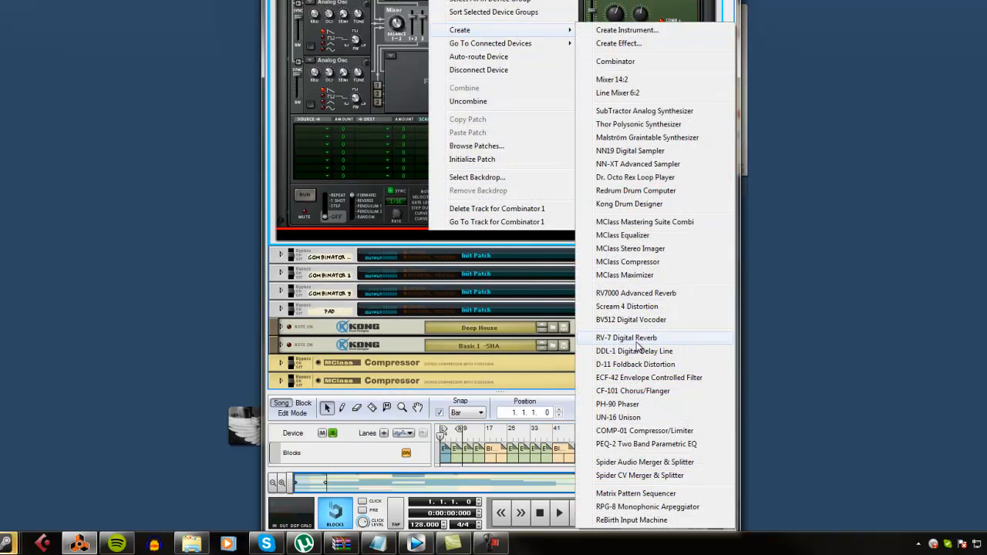
click(640, 378)
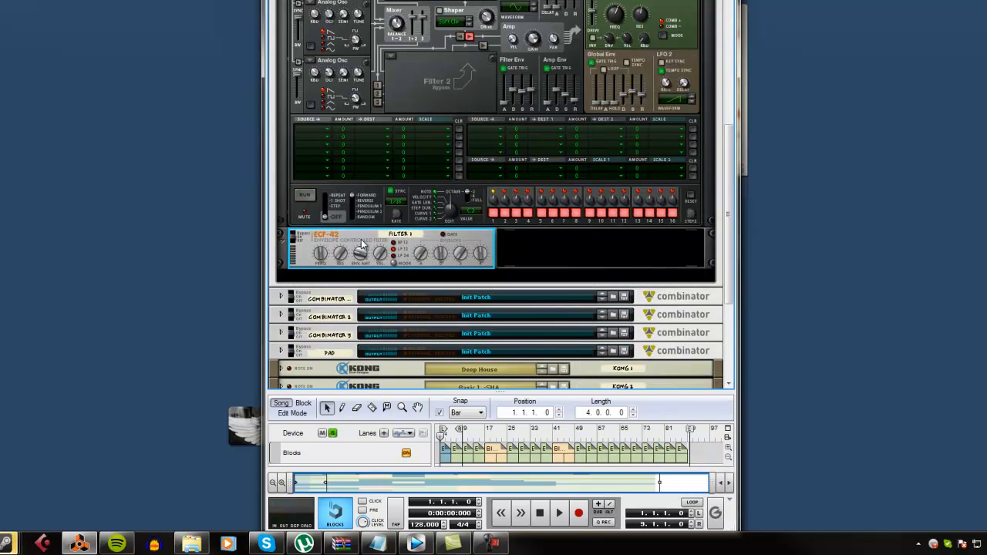
Play the song from the start while sweeping the ECF-42's frequency, and stop playback.
key(space)
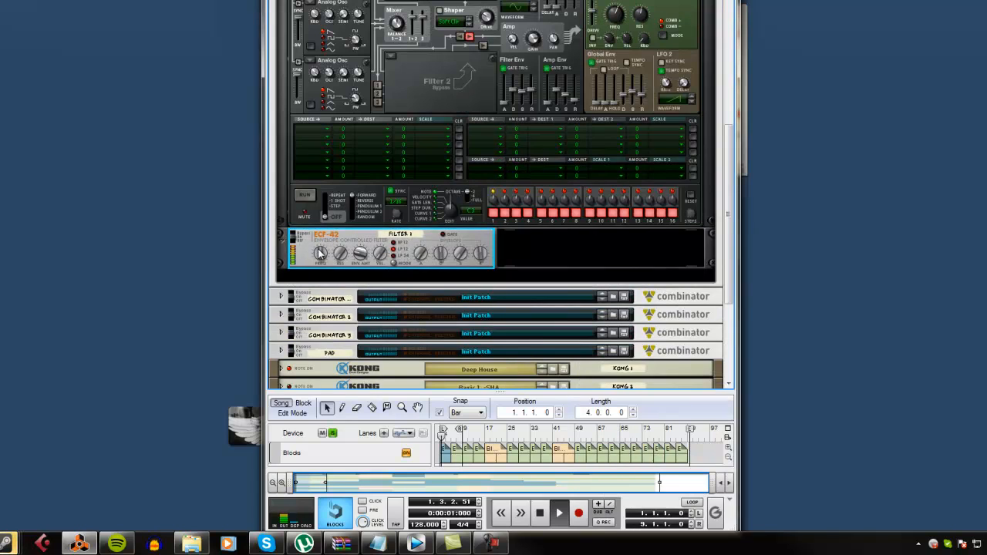
drag(322, 253, 343, 207)
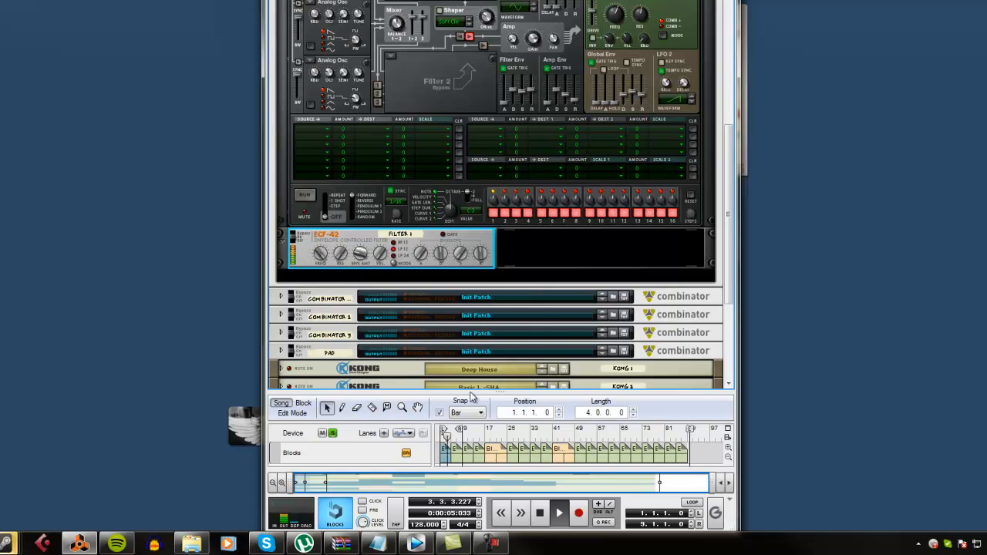
key(space)
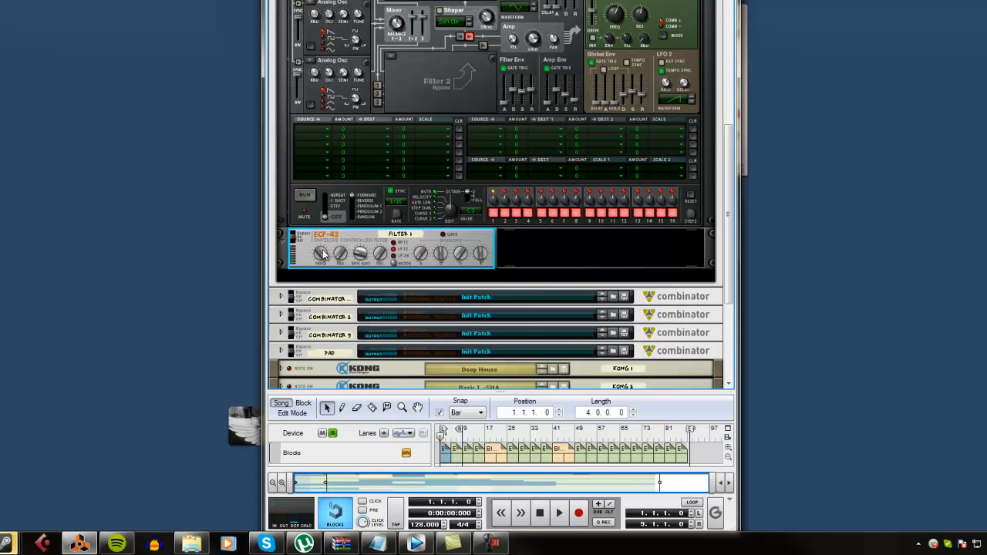
Create an automation lane for Filter 1's Frequency and show the full sequencer.
right_click(322, 251)
click(335, 257)
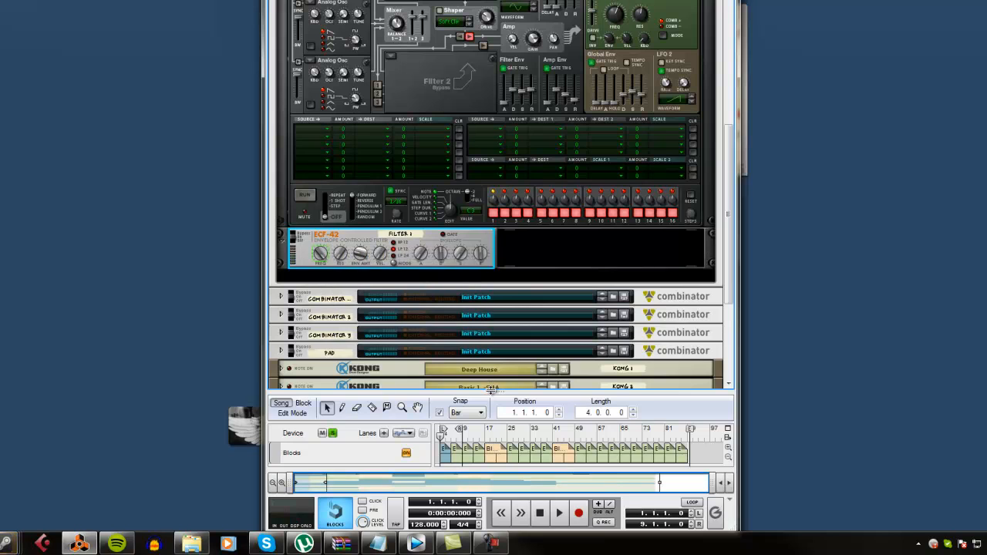
drag(492, 391, 502, 0)
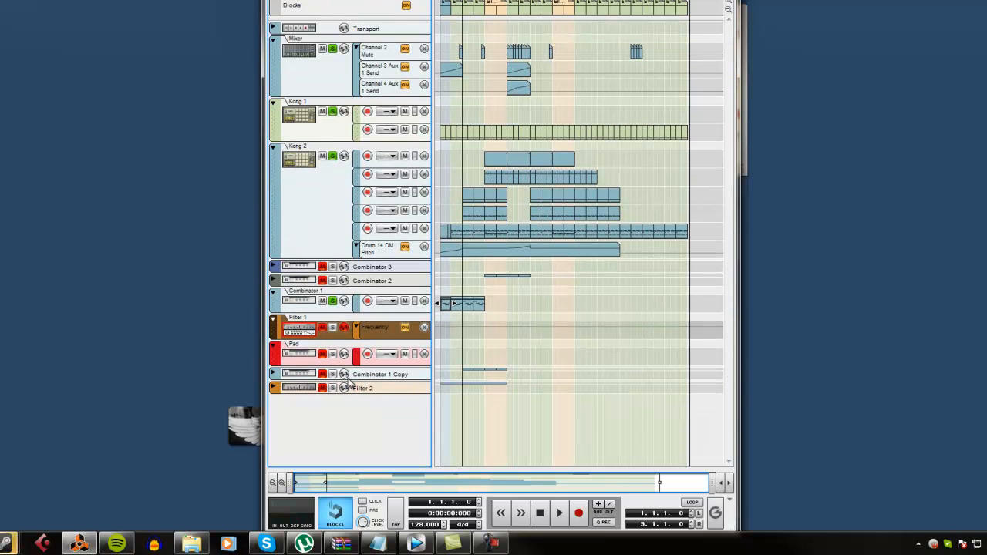
Unfold the Filter 2 track and copy its Frequency automation clip to Filter 1's Frequency lane at bar 1.
click(293, 392)
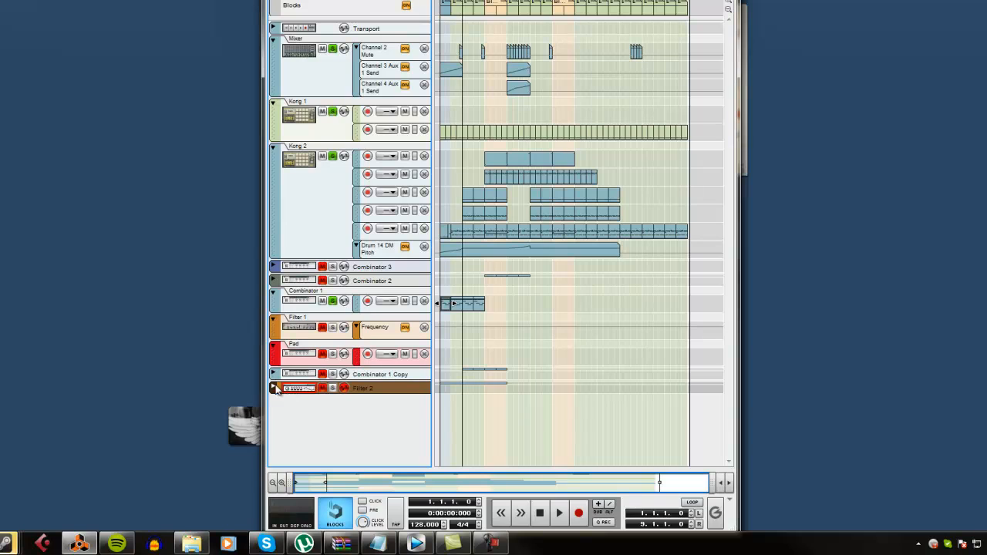
click(275, 388)
click(462, 401)
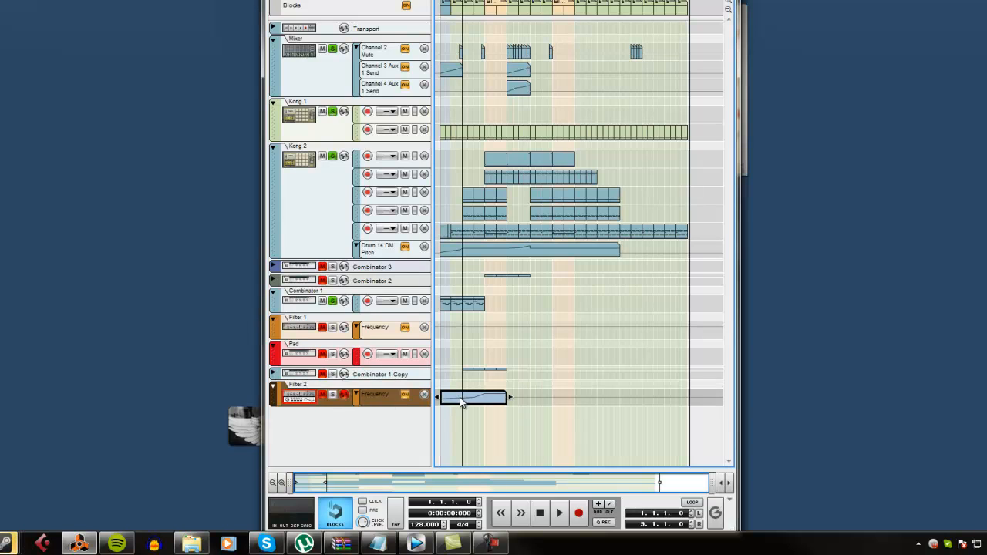
drag(462, 369, 468, 324)
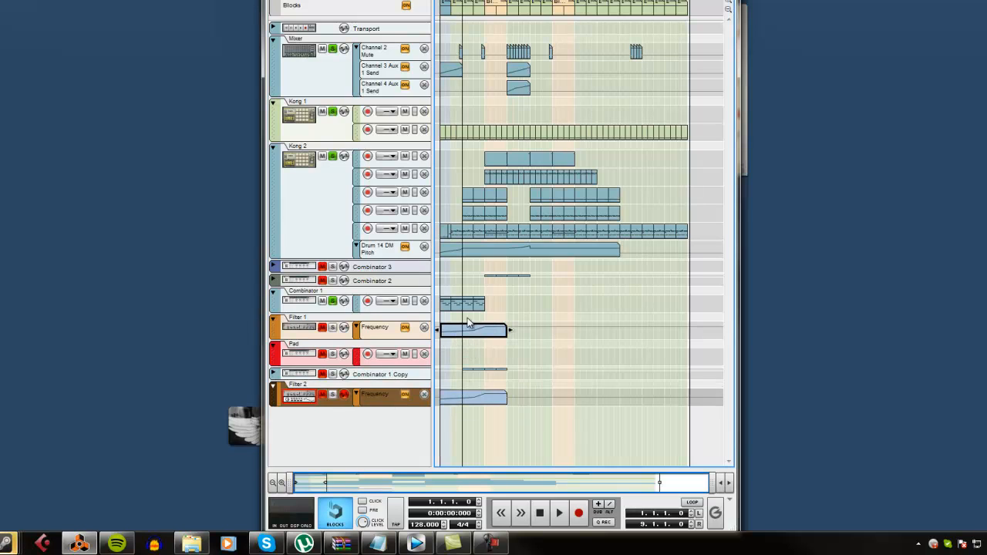
Duplicate the four Combinator 1 clips to bar 17, solo Filter 1 and play the song.
click(457, 305)
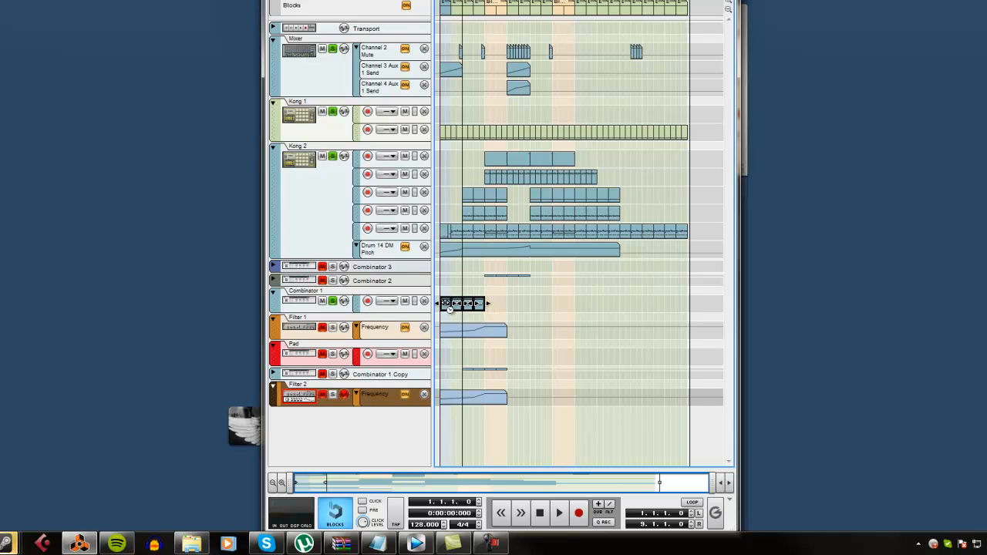
drag(444, 268, 492, 273)
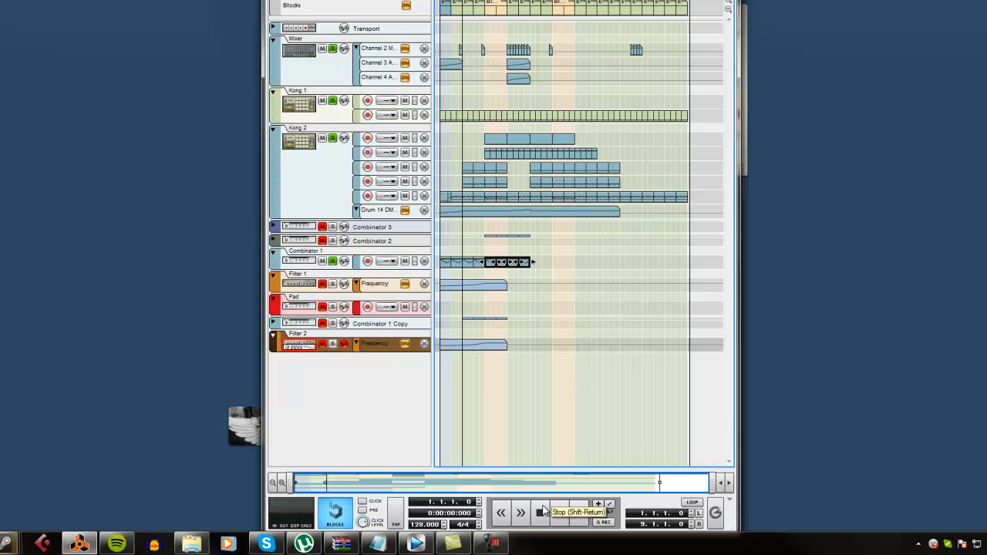
click(338, 287)
key(space)
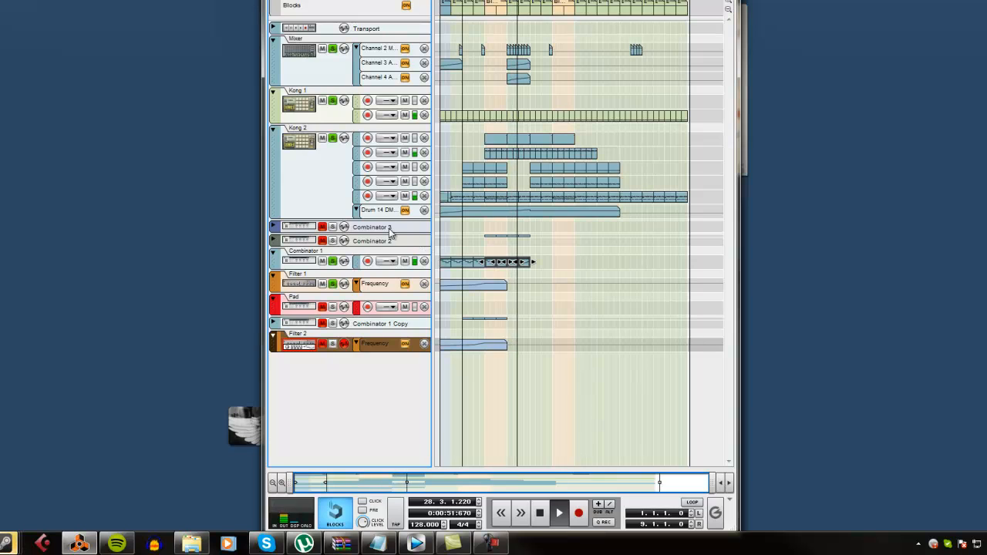
Unfold and solo Combinator 2, and set the left and right loop locators to bars 17 and 33.
click(272, 241)
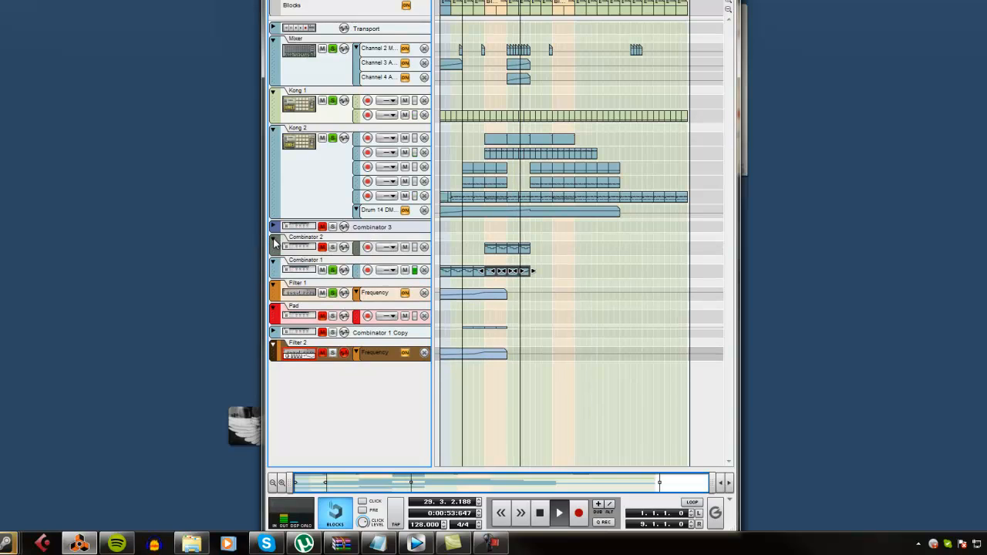
click(333, 247)
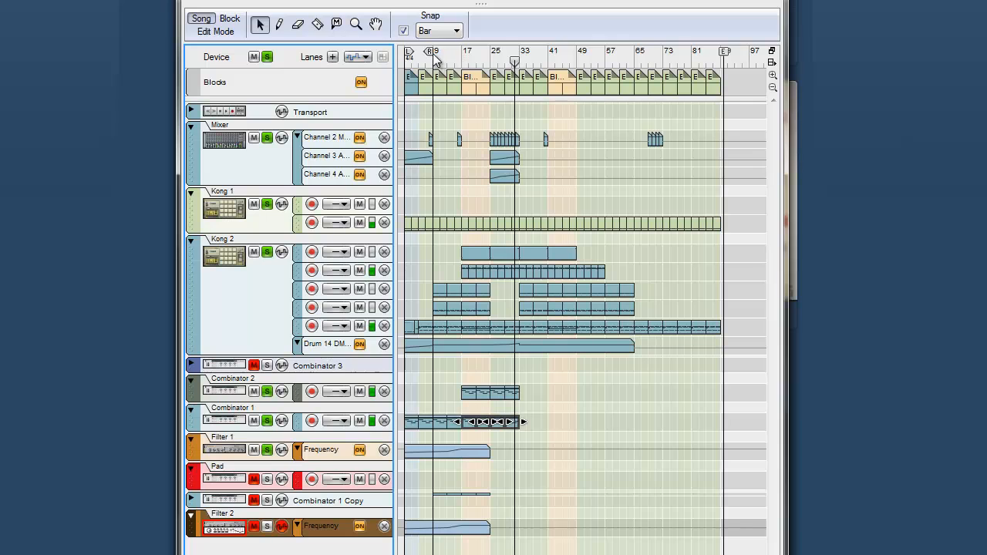
drag(431, 52, 518, 54)
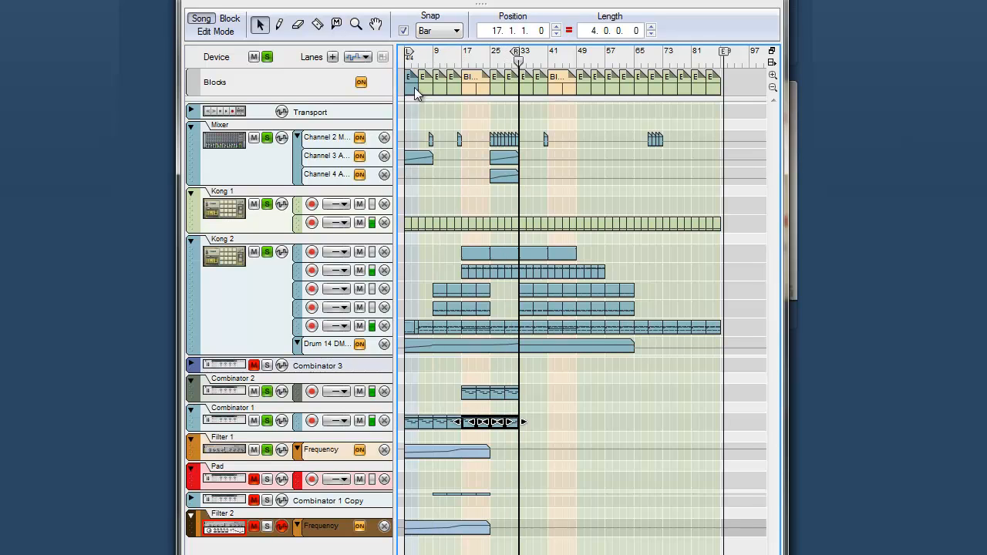
click(490, 61)
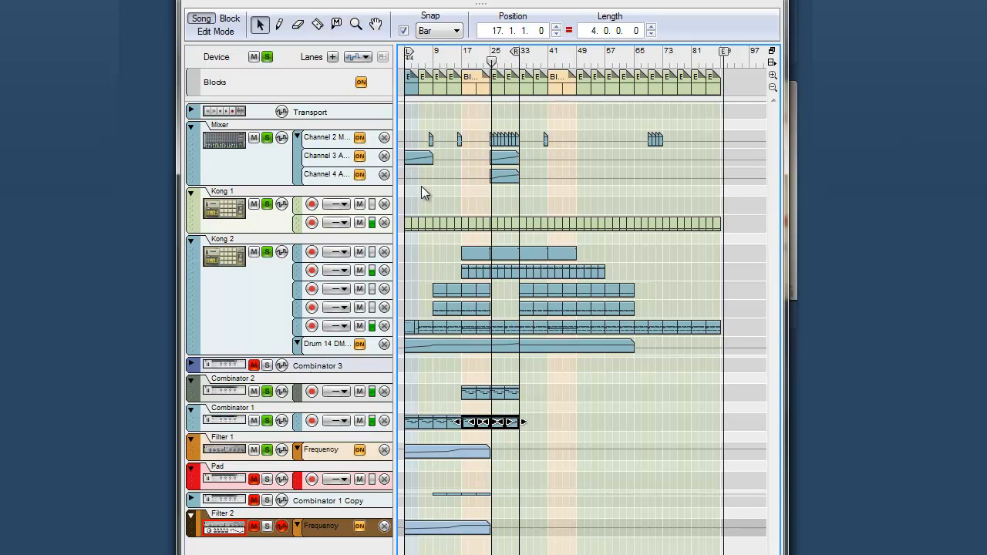
click(459, 61)
drag(409, 52, 466, 53)
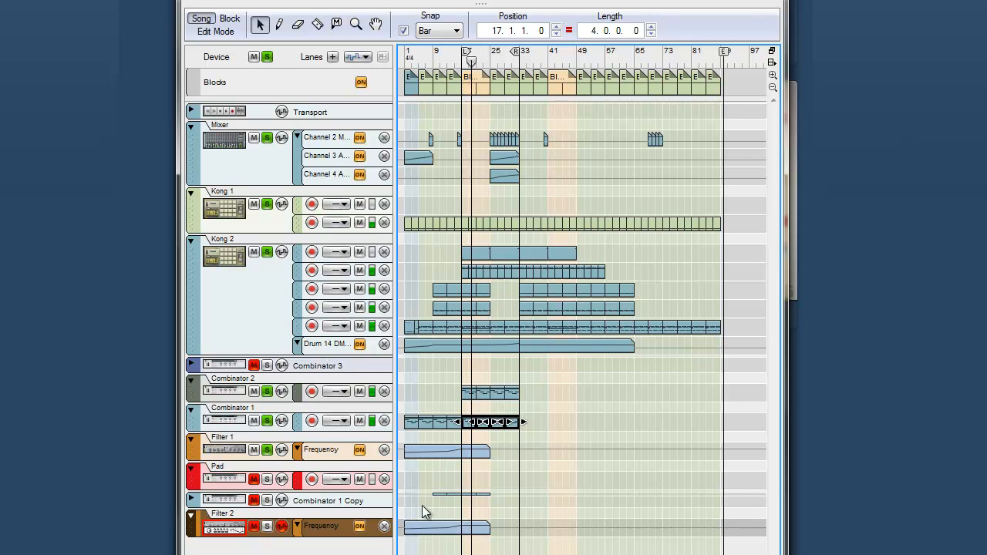
Unfold and solo Combinator 1 Copy, and move the right loop locator to bar 25.
click(191, 500)
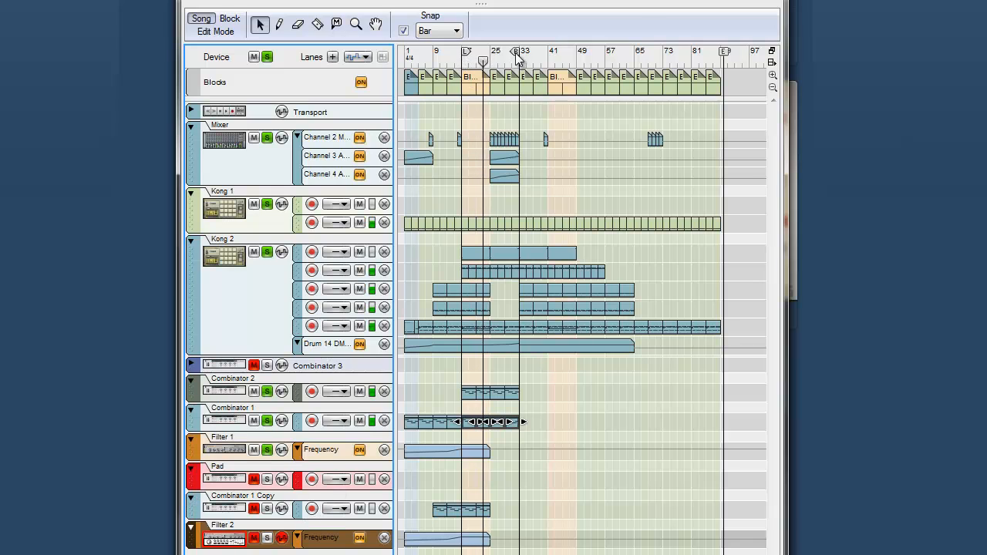
drag(516, 53, 488, 57)
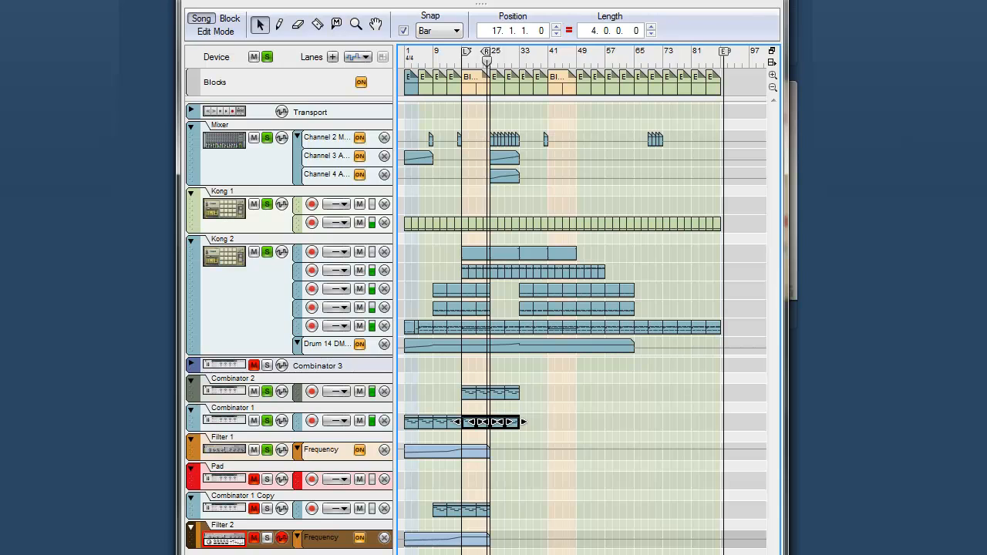
click(267, 509)
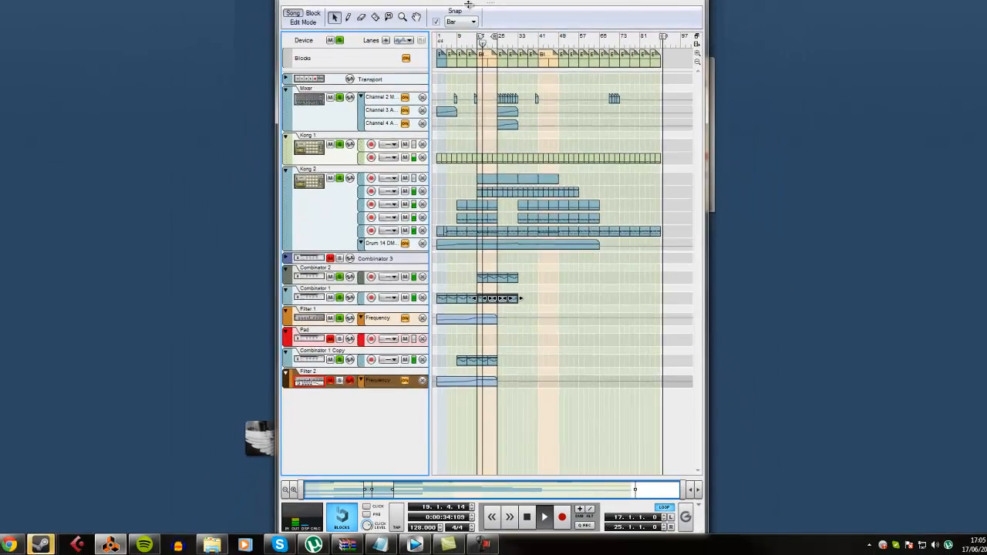
Unsolo Filter 1, Combinator 1, Combinator 2, Kong 2, Kong 1 and the Mixer, leaving only Combinator 1 Copy soloed.
drag(468, 4, 463, 409)
scroll(437, 348, up, 3)
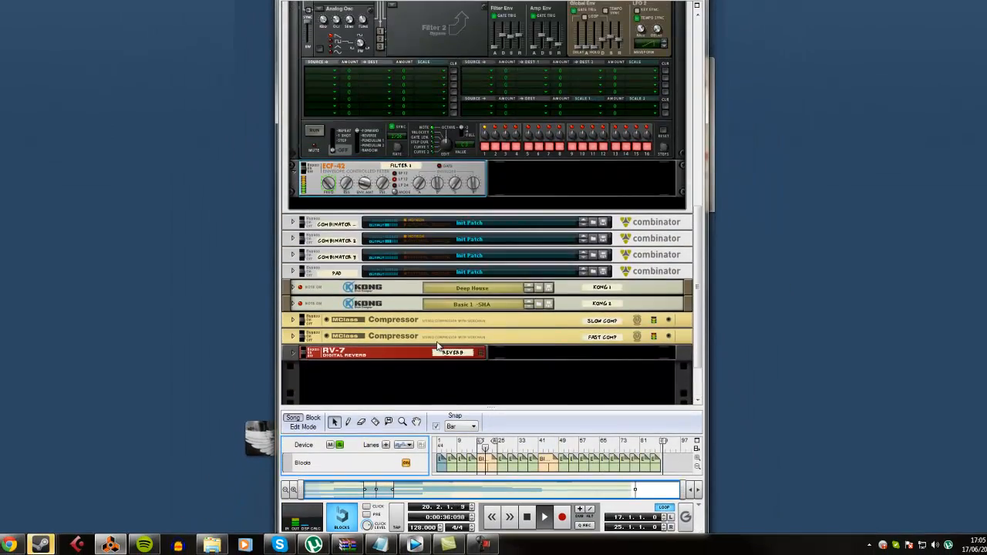
scroll(437, 347, up, 6)
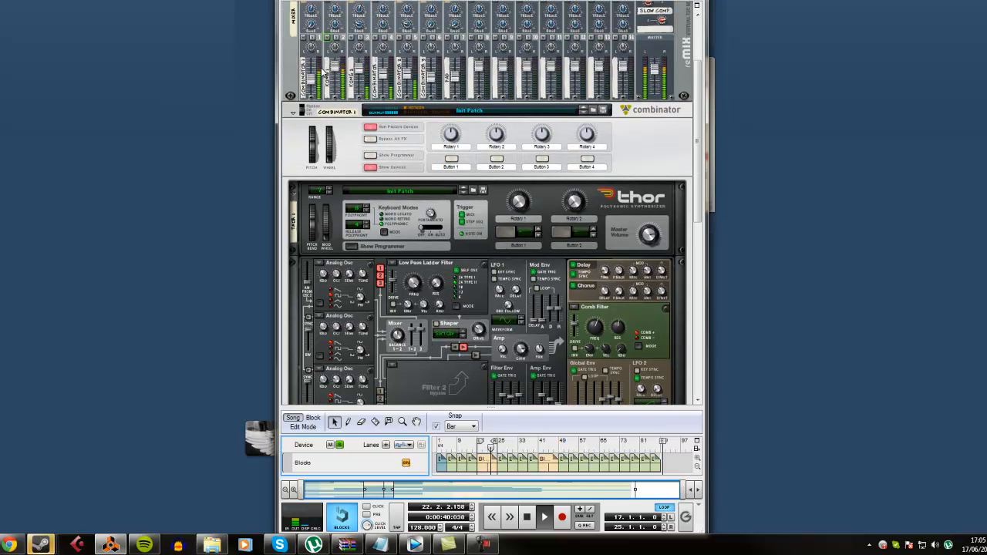
drag(472, 407, 479, 71)
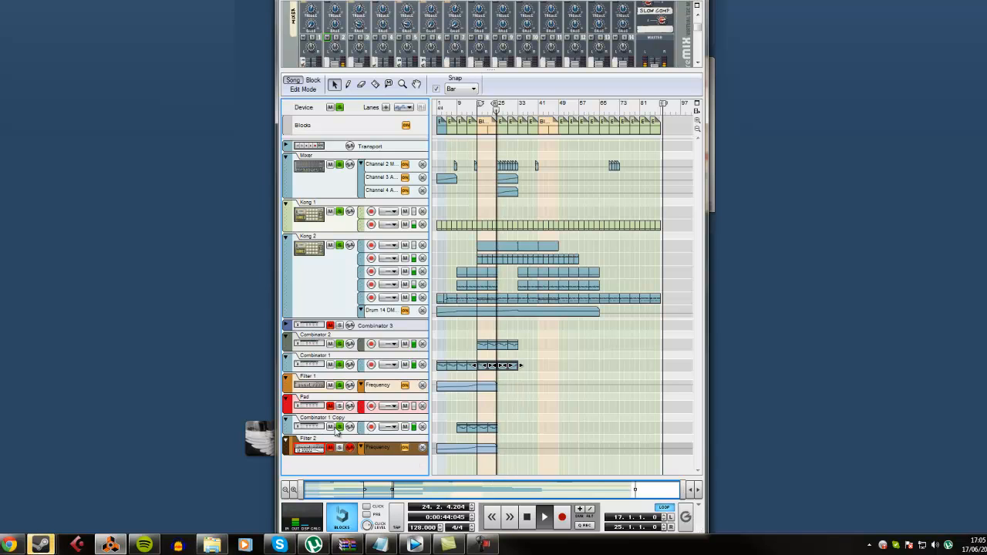
click(334, 428)
click(339, 427)
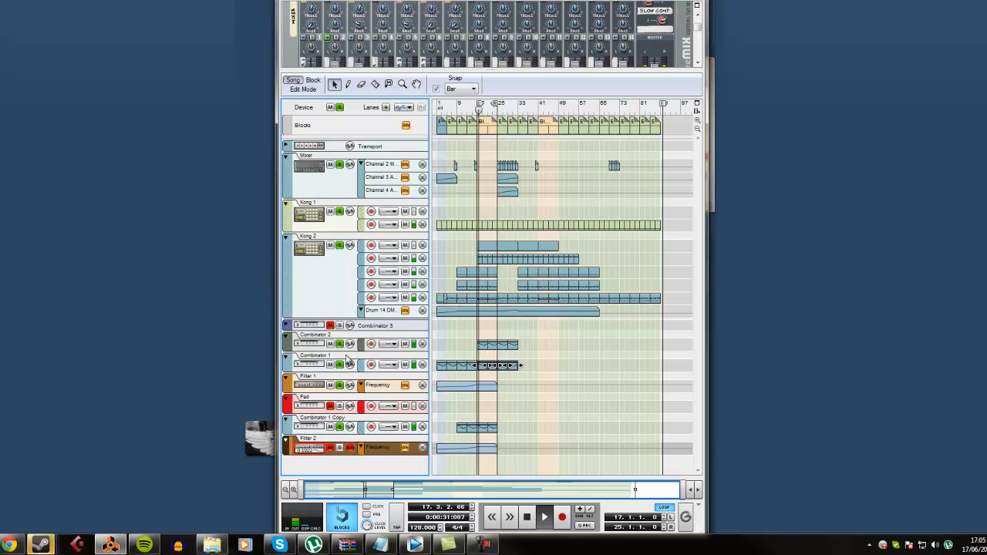
click(341, 385)
click(341, 364)
click(340, 344)
click(340, 245)
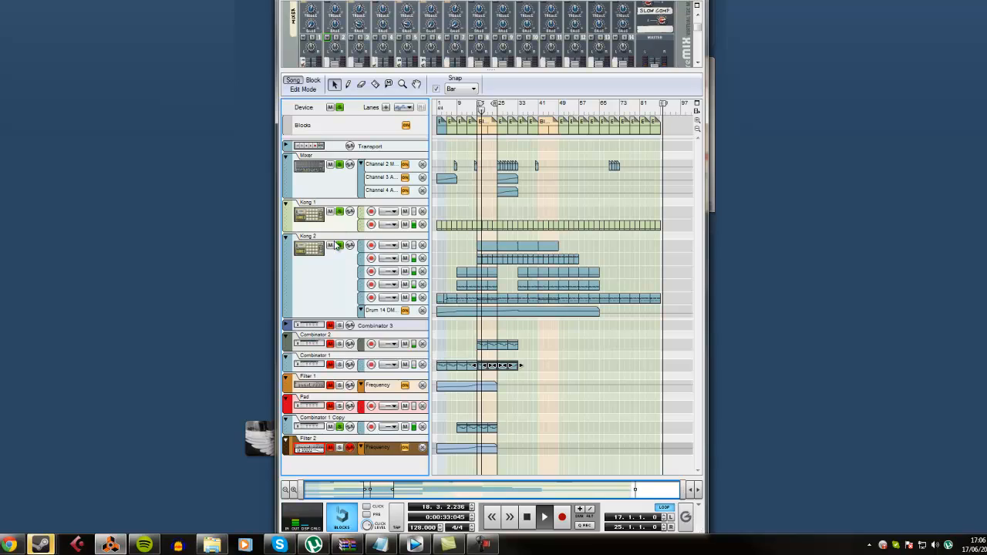
click(340, 212)
click(339, 164)
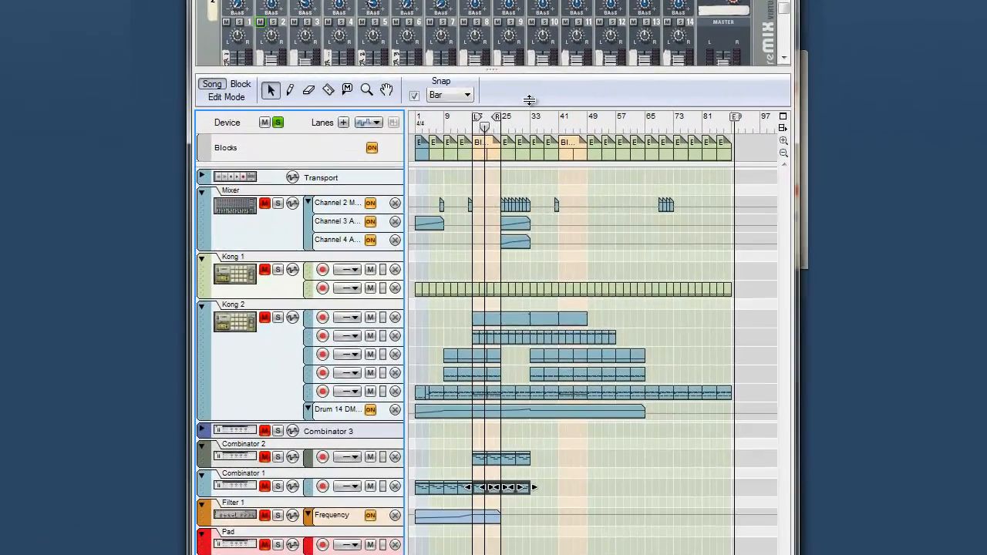
Bring the mixer faders into view and set the Channel 4 level to 112.
drag(529, 101, 529, 378)
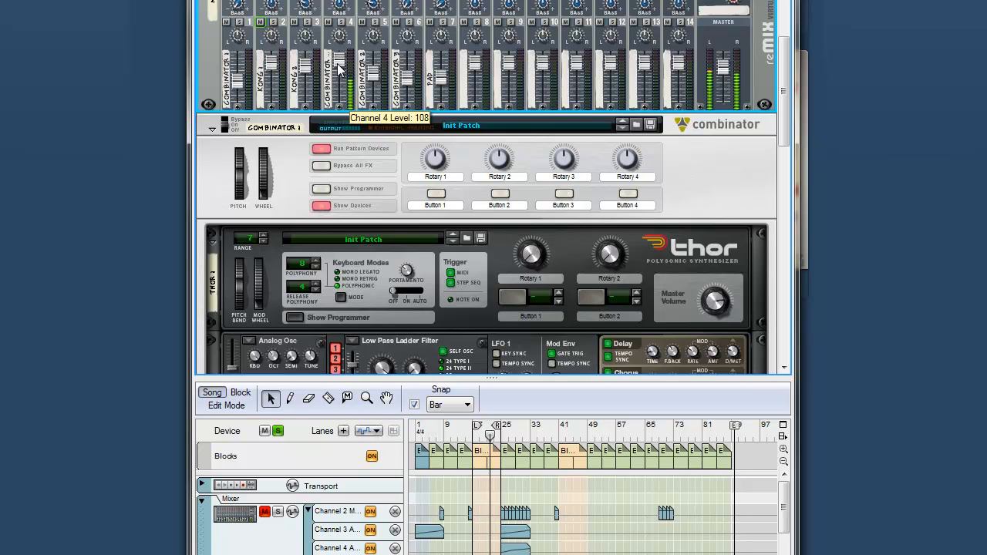
mouse_move(339, 70)
mouse_down()
mouse_move(338, 52)
mouse_move(337, 70)
mouse_up()
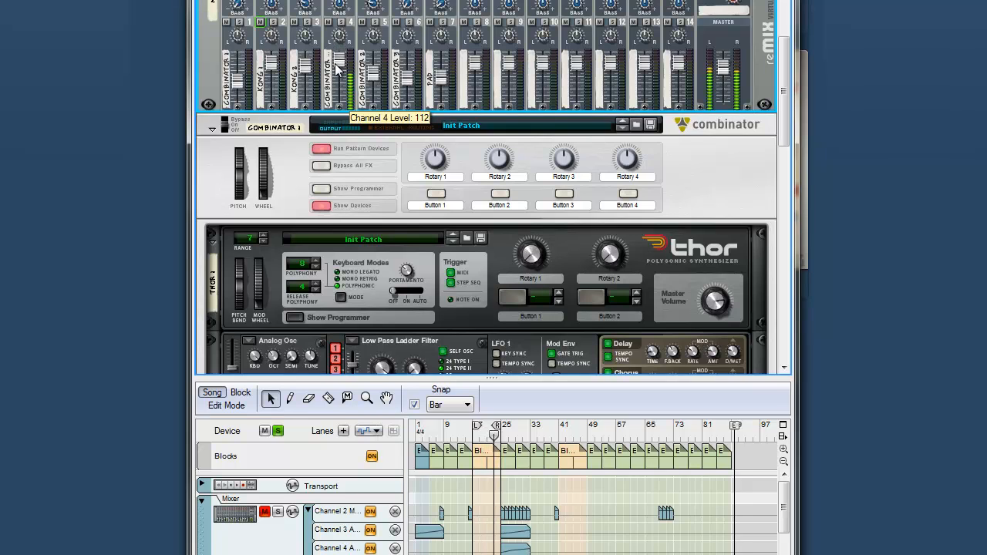